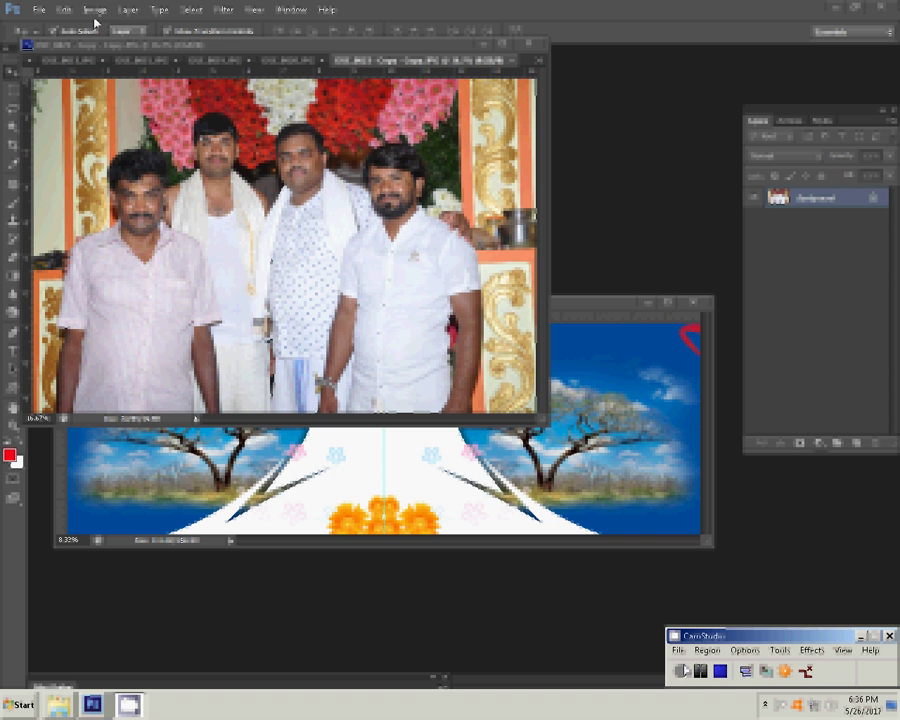
# Resize the four-men group photo to 8 inches wide (2400 × 1594 px at 300 ppi)
pyautogui.click(95, 12)
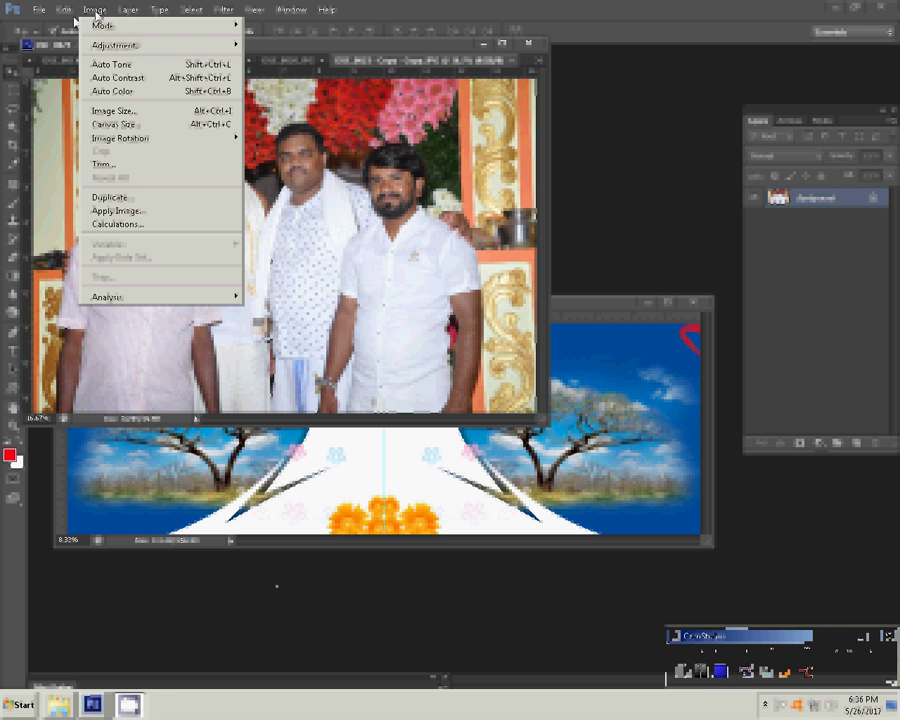
pyautogui.click(226, 112)
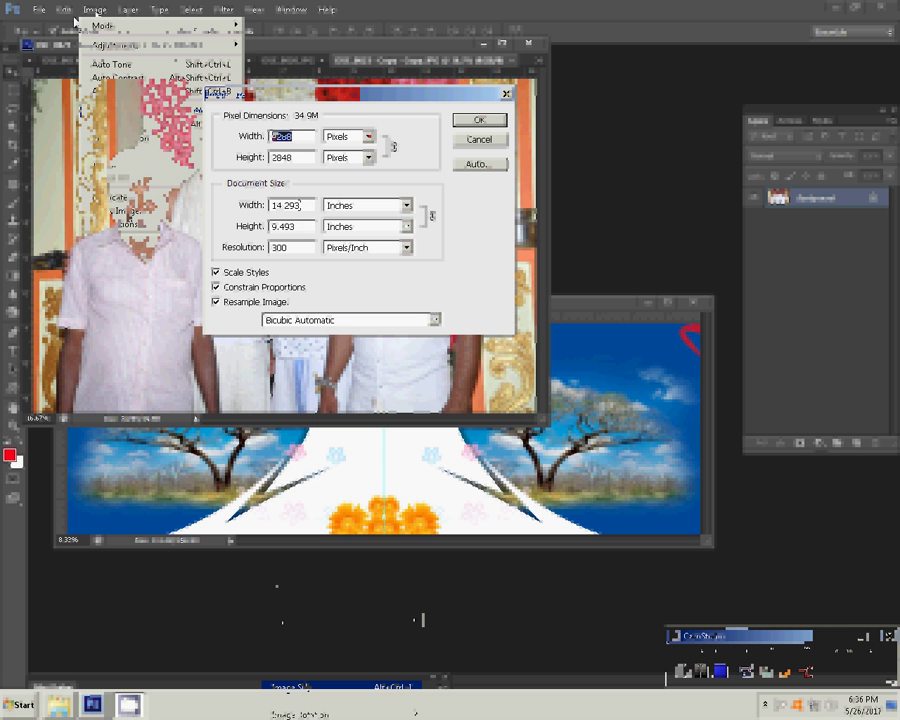
pyautogui.doubleClick(298, 205)
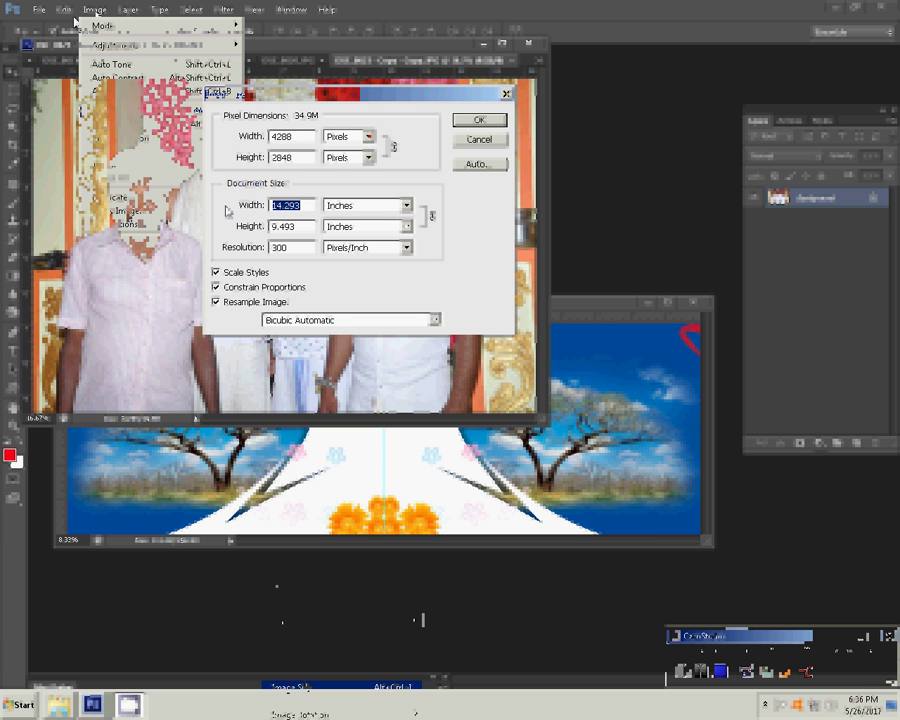
pyautogui.write('8')
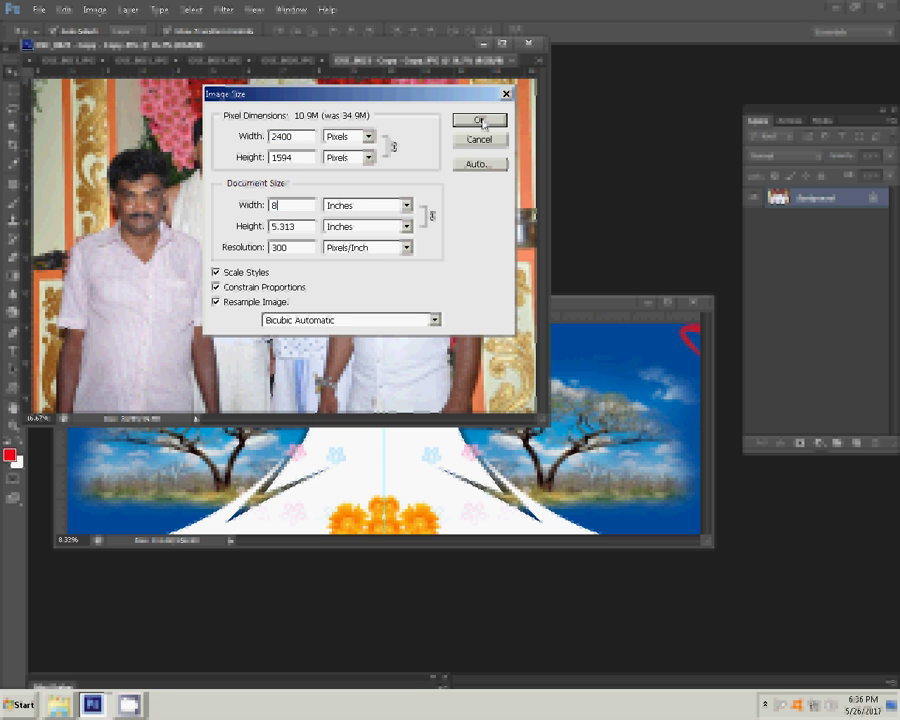
pyautogui.click(480, 121)
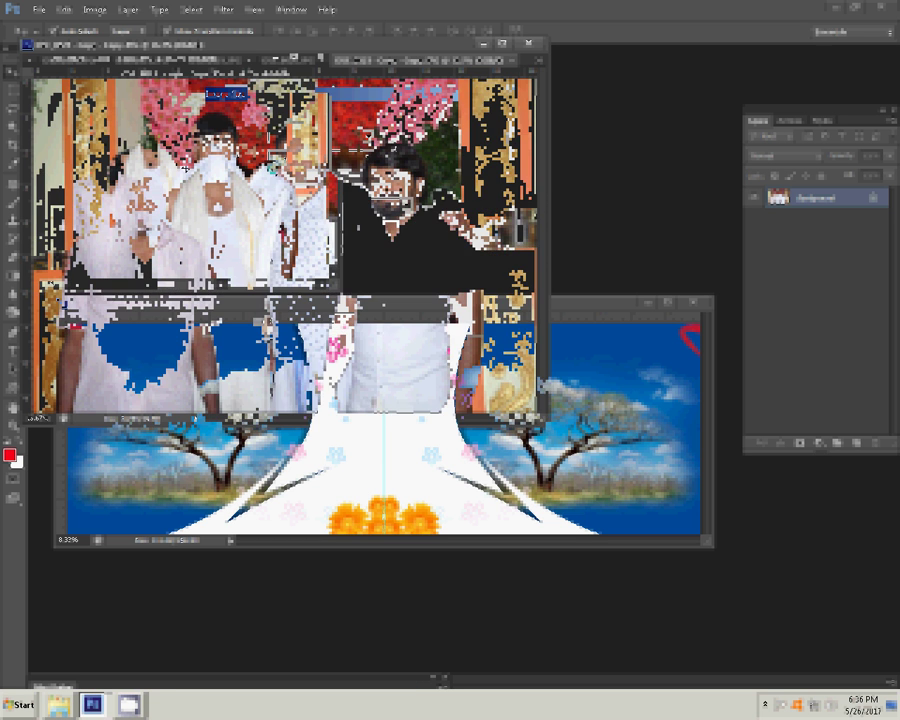
# Select and copy the entire resized group photo
pyautogui.click(190, 10)
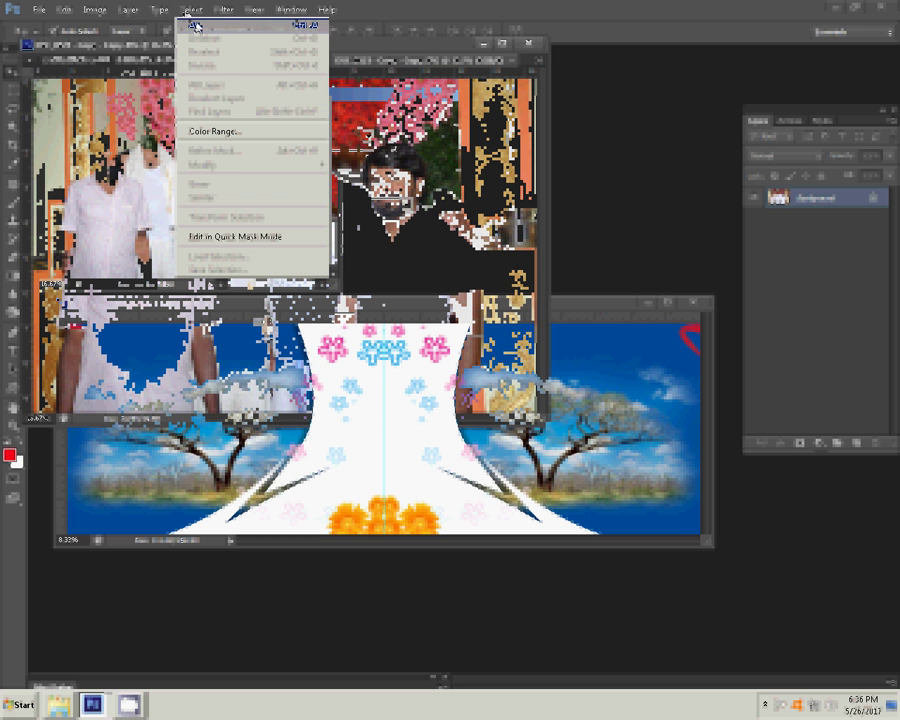
pyautogui.click(320, 27)
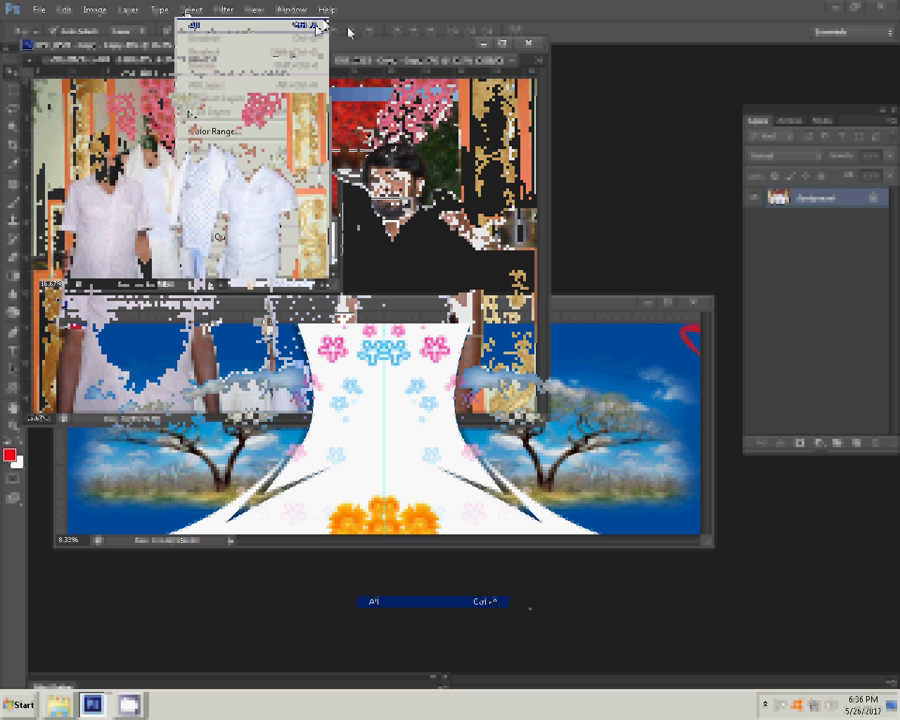
pyautogui.click(63, 10)
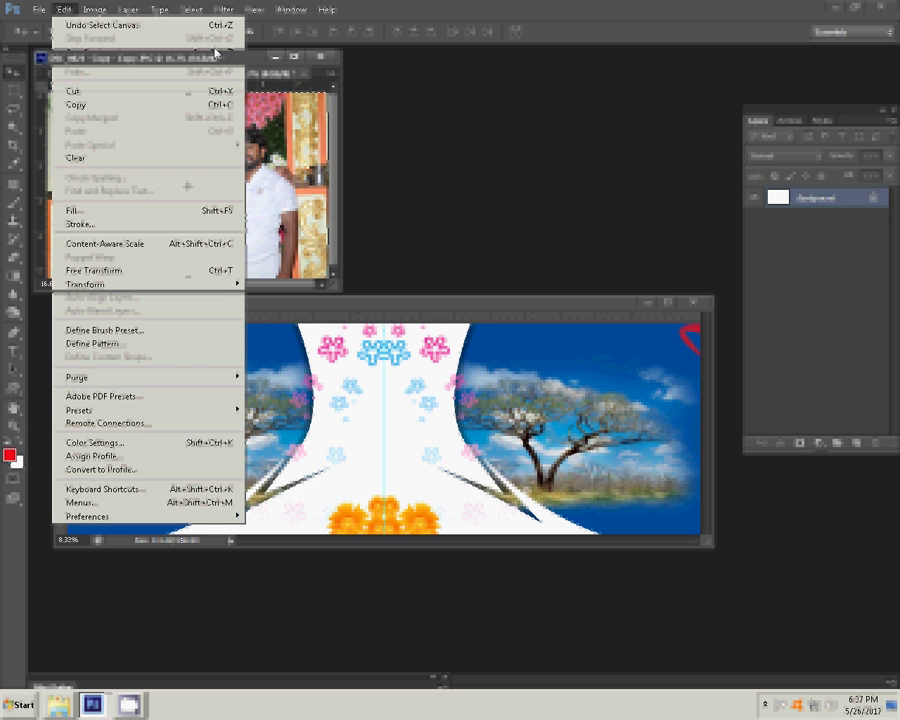
pyautogui.click(214, 50)
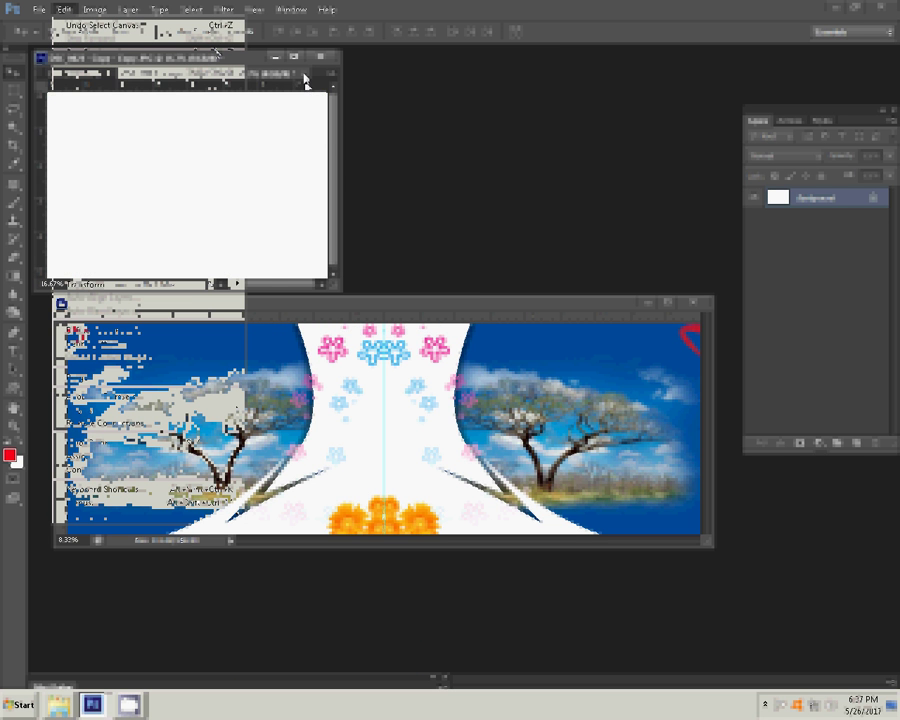
# Close the group photo without saving and bring the blue-sky template forward
pyautogui.click(305, 78)
pyautogui.press('n')
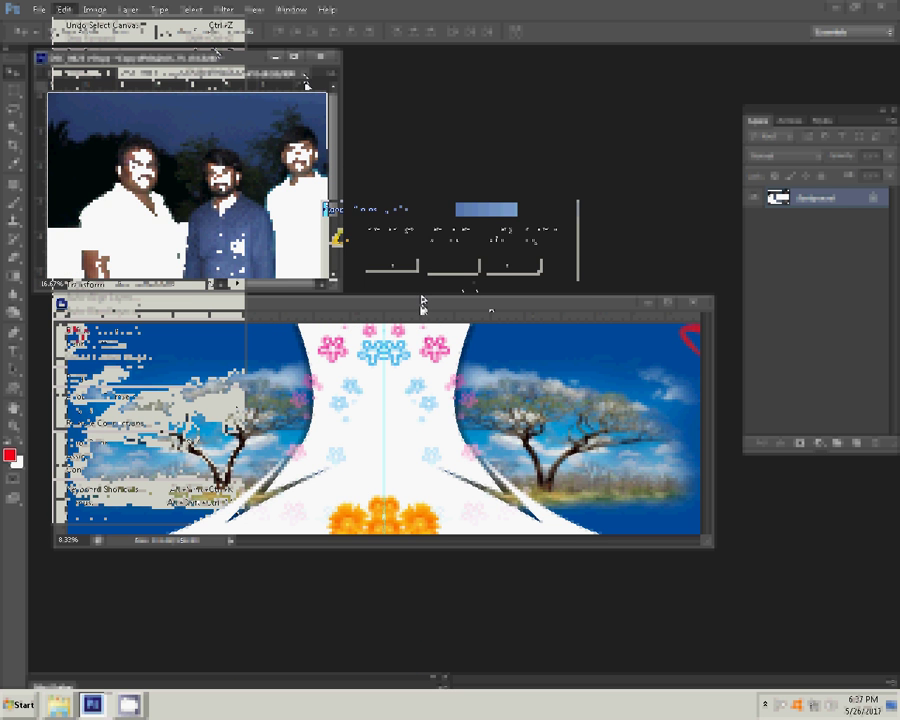
pyautogui.moveTo(421, 300); pyautogui.dragTo(401, 76)
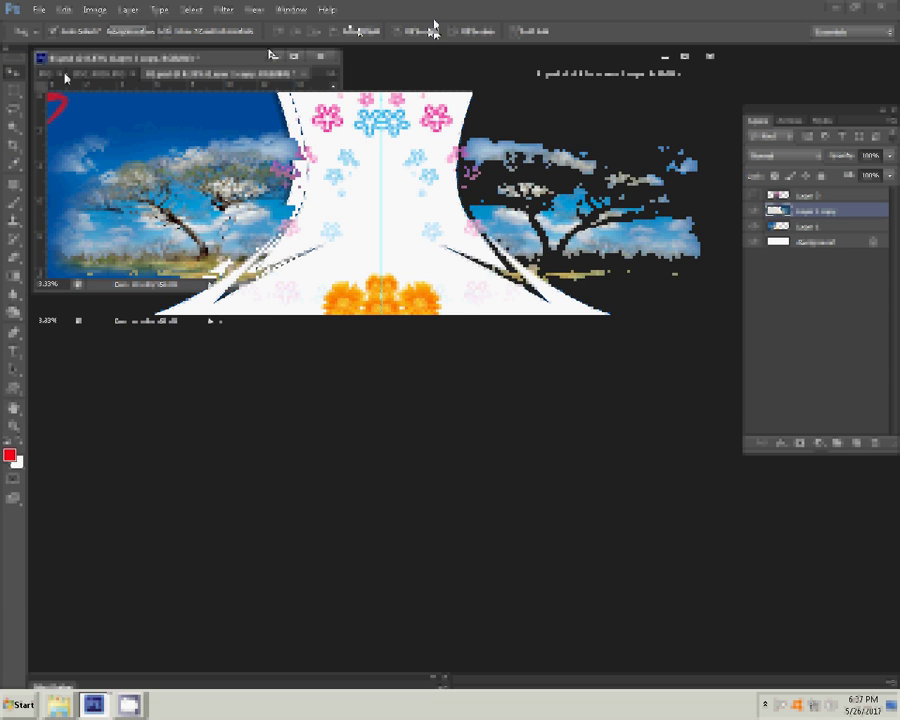
pyautogui.click(63, 10)
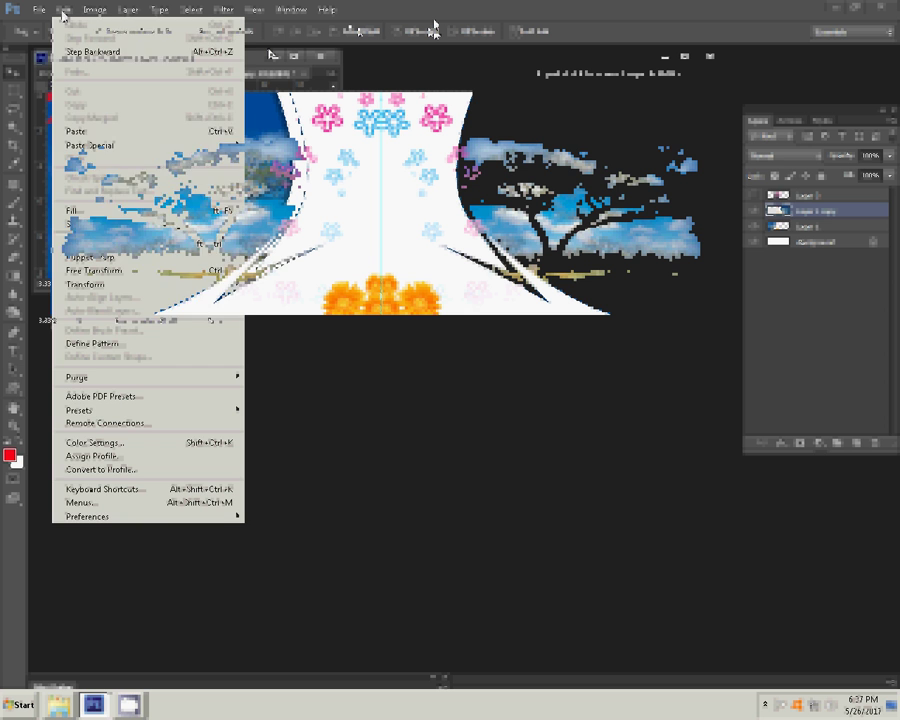
# Paste the group photo into the template's lower-right corner, then switch to the five-men photo
pyautogui.click(225, 131)
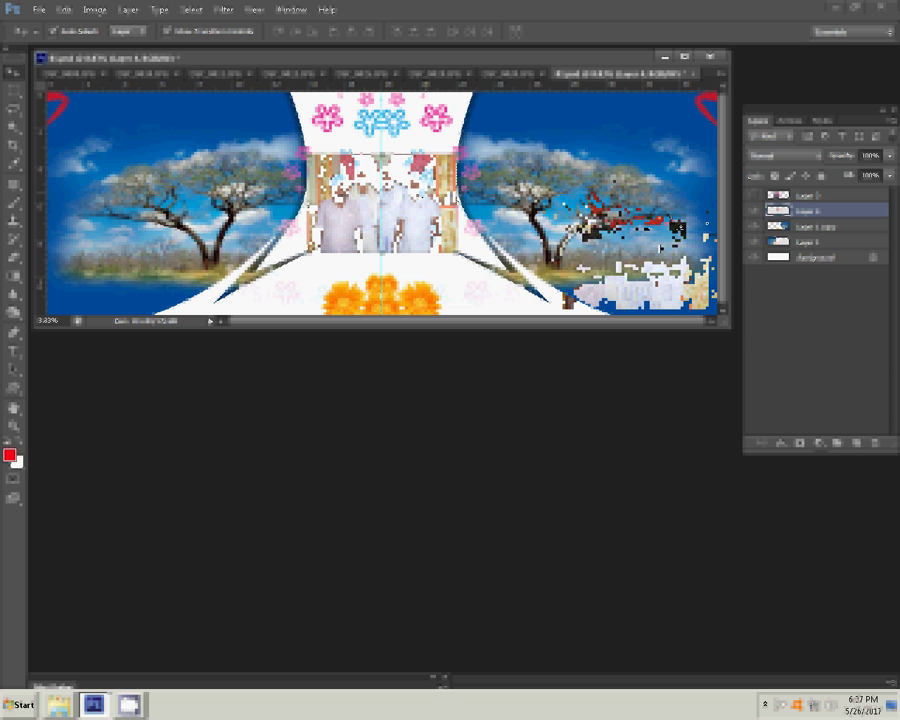
pyautogui.moveTo(380, 205); pyautogui.dragTo(635, 262)
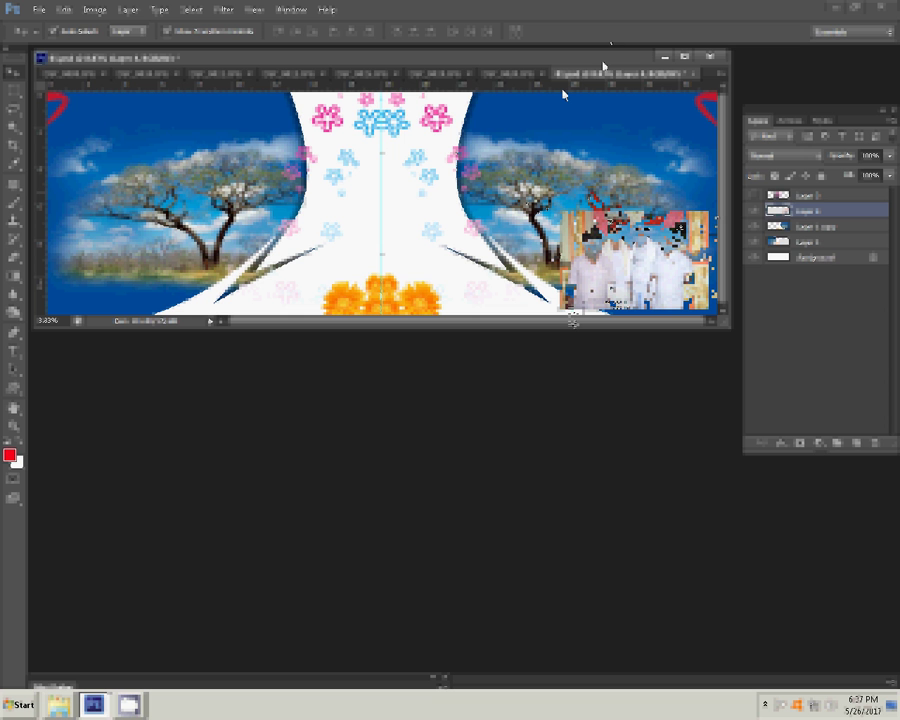
pyautogui.click(497, 76)
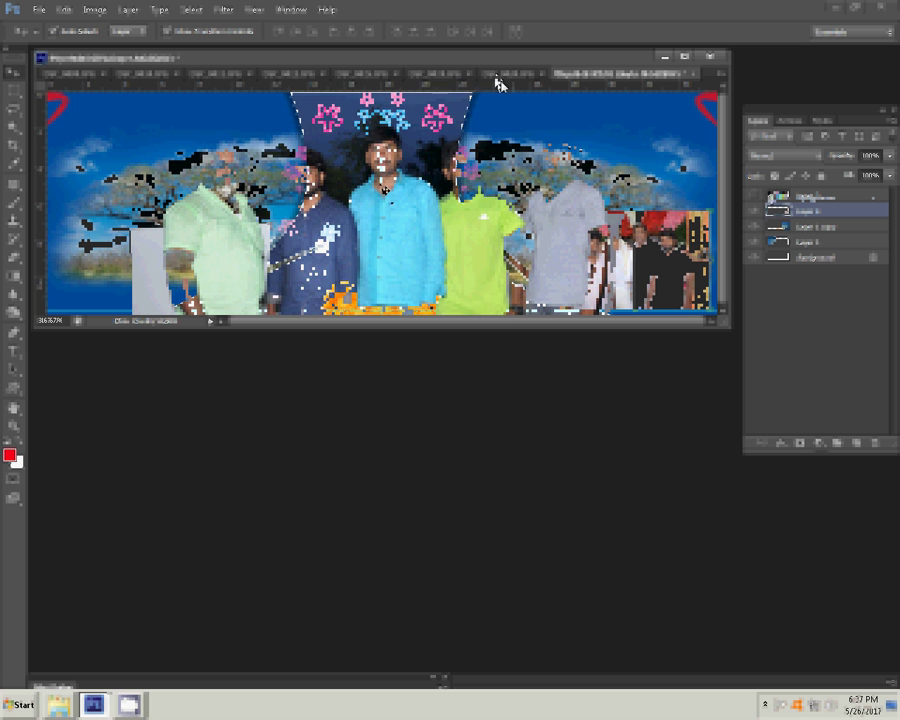
# Resize the coloured-shirts photo to 8 inches wide, then close it without saving
pyautogui.hotkey('ctrl', 'alt', 'i')
pyautogui.press('Tab')
pyautogui.press('Tab')
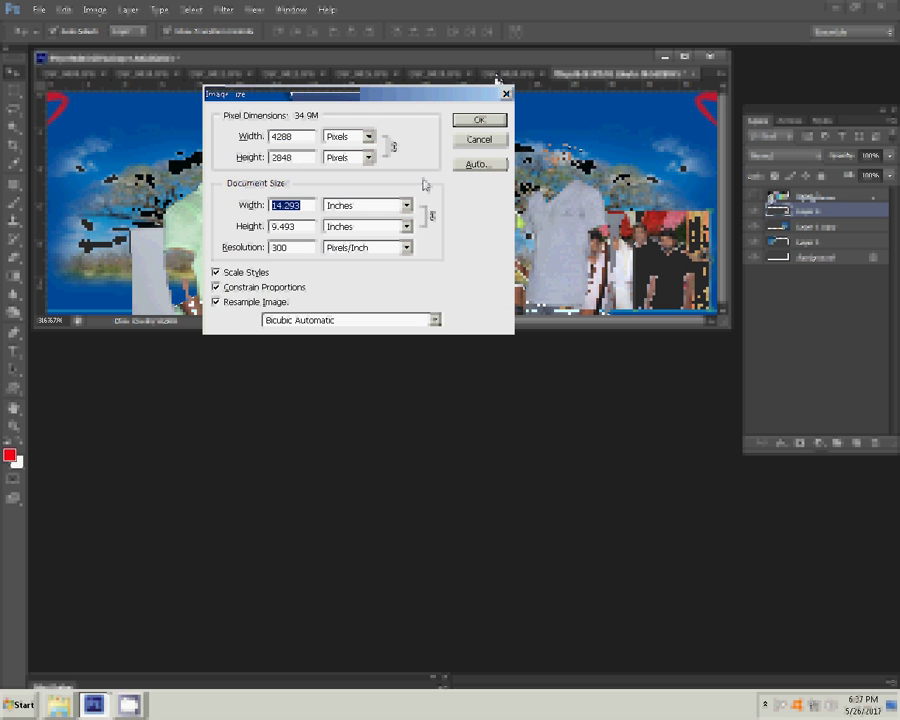
pyautogui.write('3')
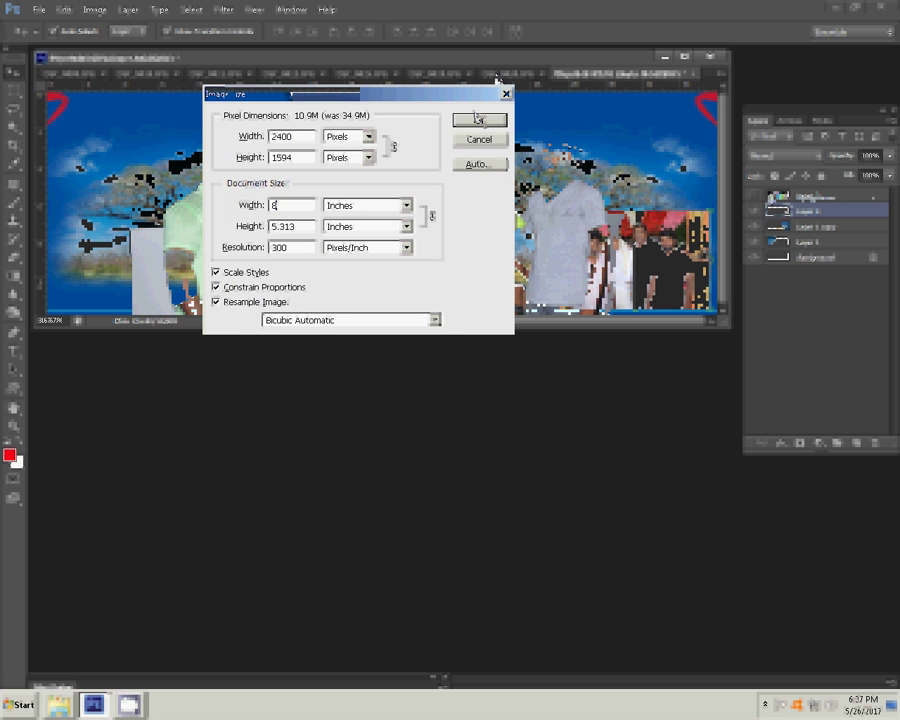
pyautogui.click(476, 118)
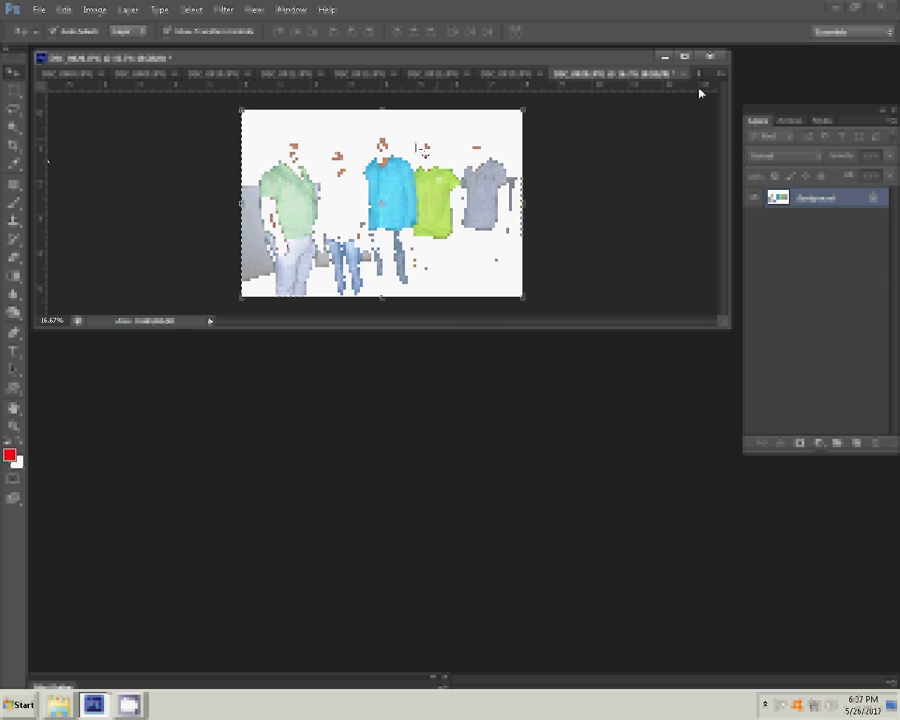
pyautogui.hotkey('ctrl', 'w')
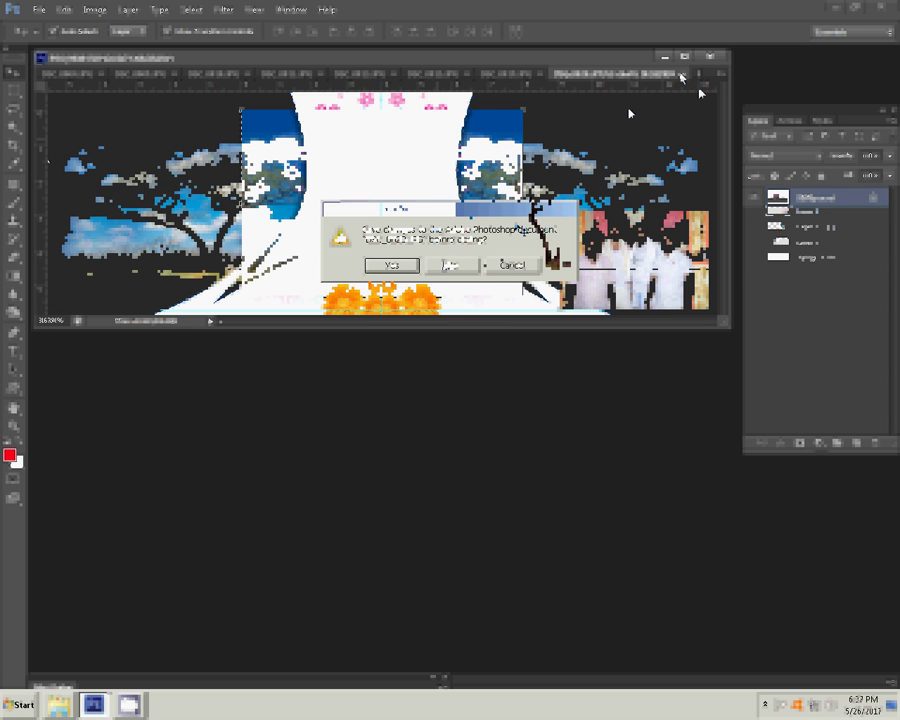
pyautogui.press('n')
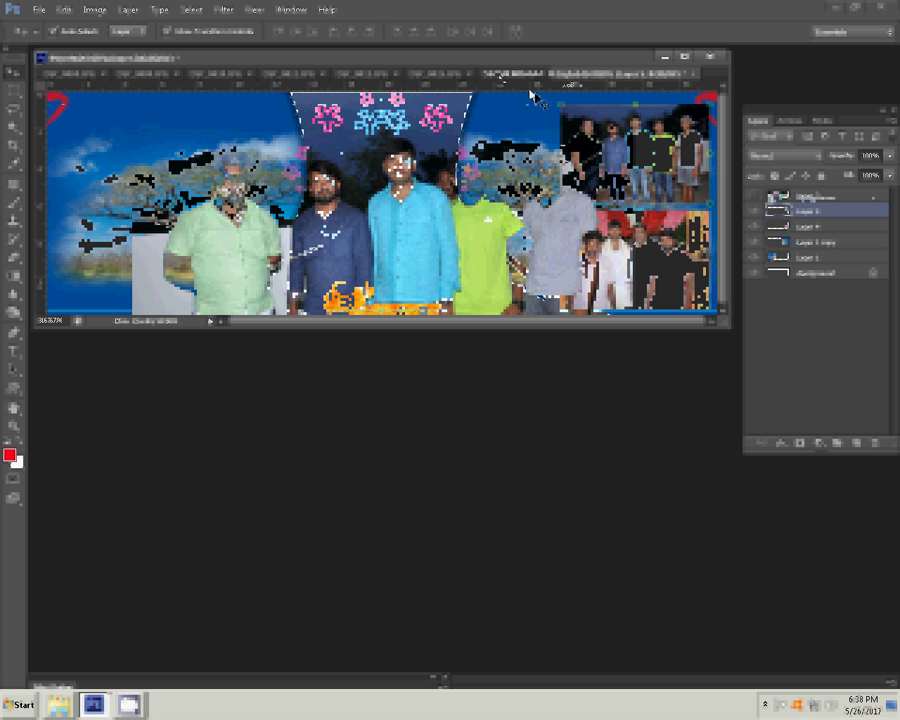
# Resize the cow photo to 8 inches wide and close it without saving
pyautogui.click(481, 79)
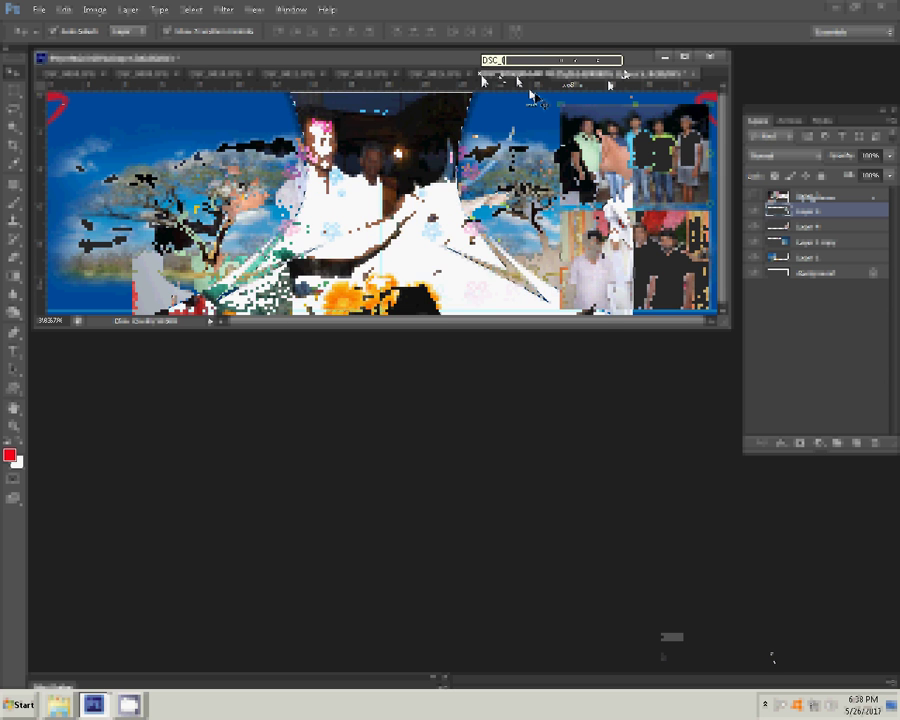
pyautogui.hotkey('ctrl', 'alt', 'i')
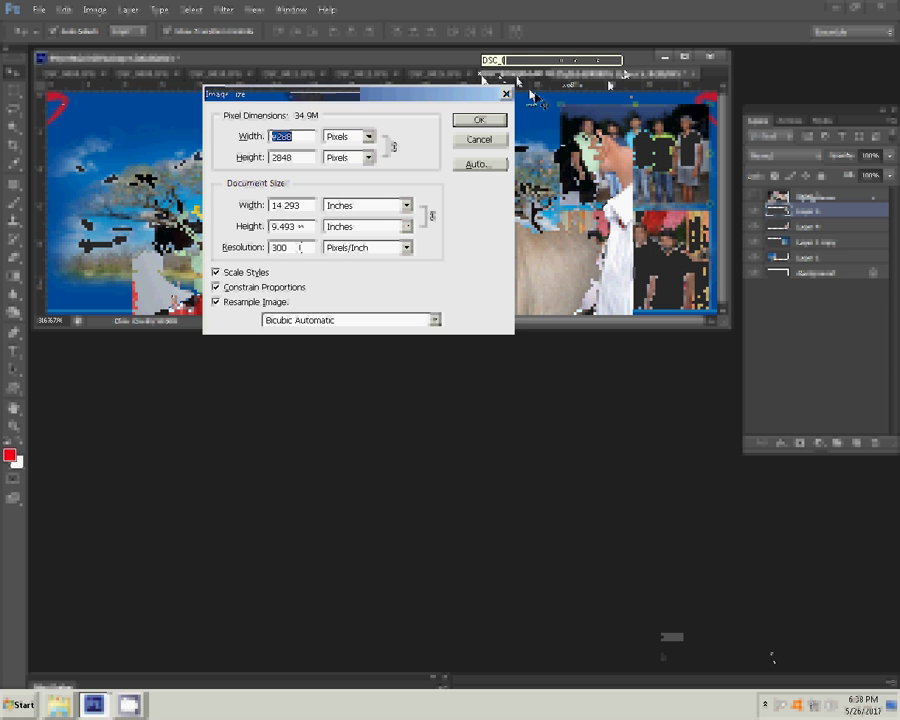
pyautogui.write('8')
pyautogui.press('Return')
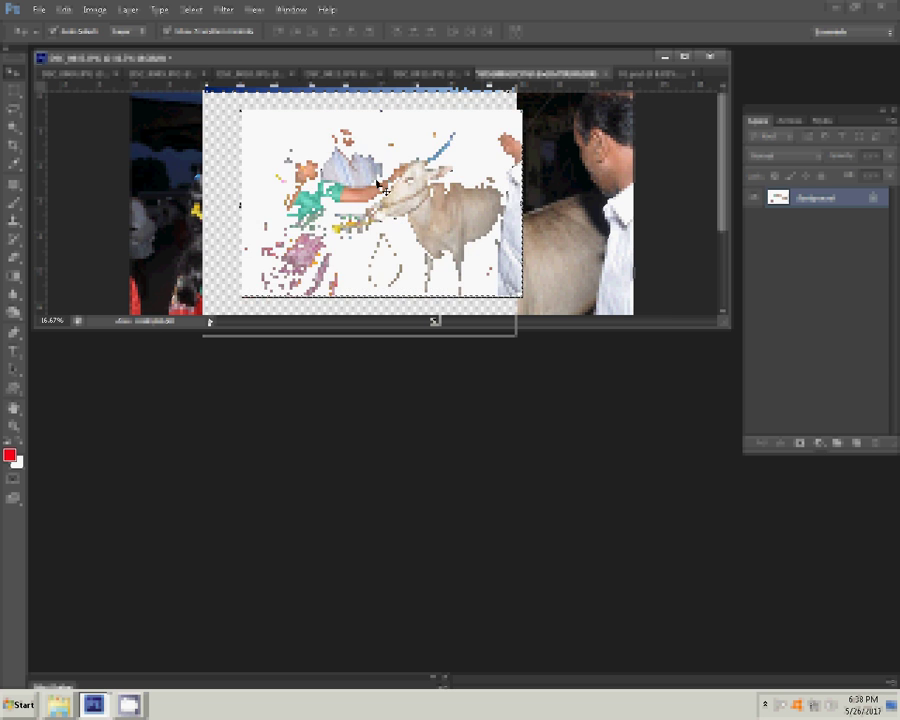
pyautogui.click(605, 74)
pyautogui.press('n')
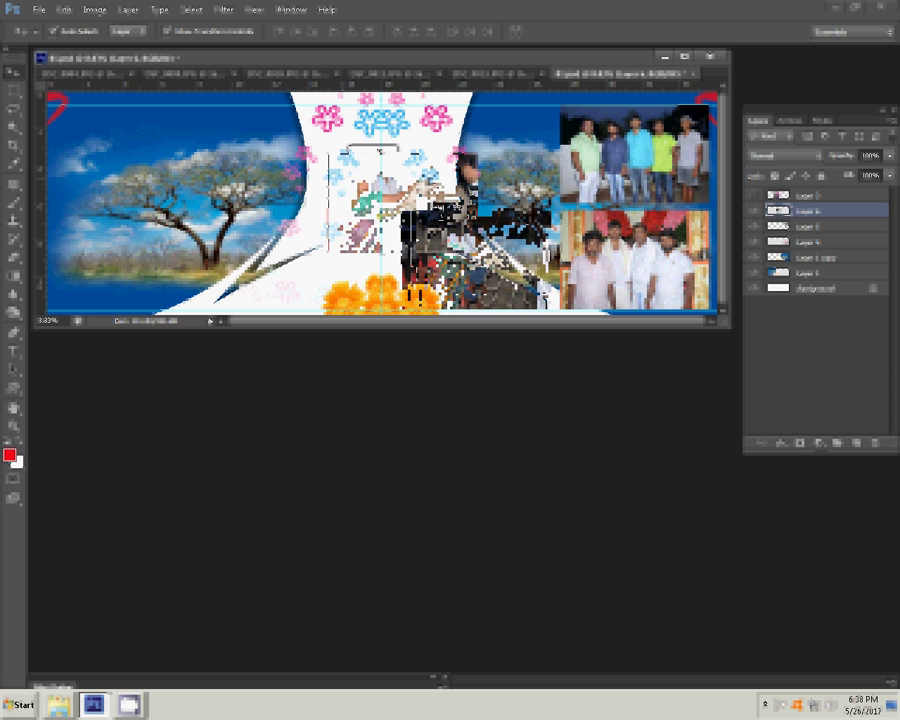
# Resize the offerings photo to 8 inches wide (2400 × 1594 px)
pyautogui.click(497, 76)
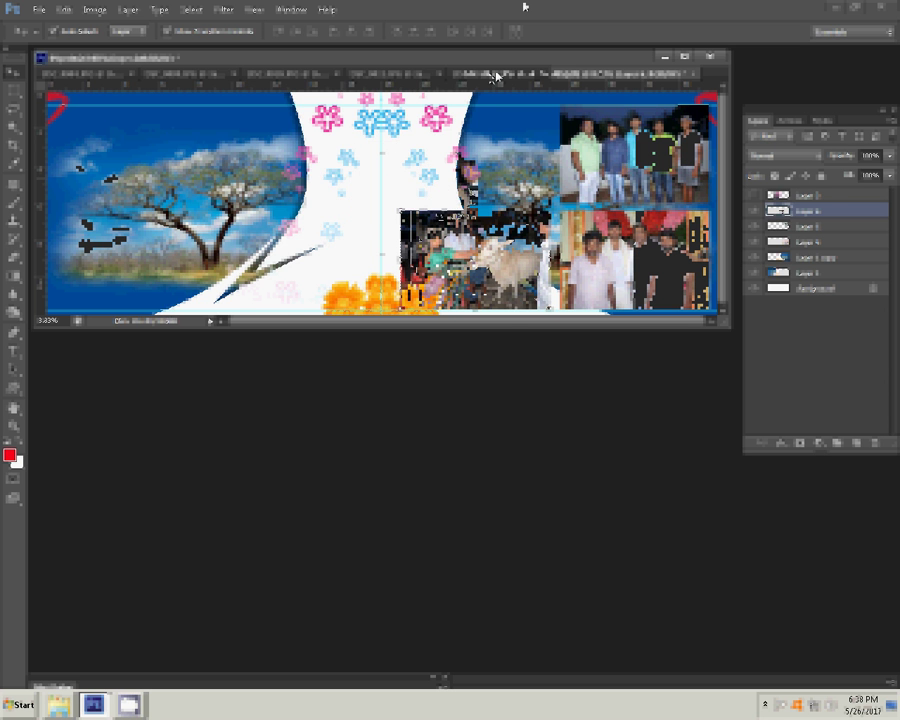
pyautogui.hotkey('ctrl', 'alt', 'i')
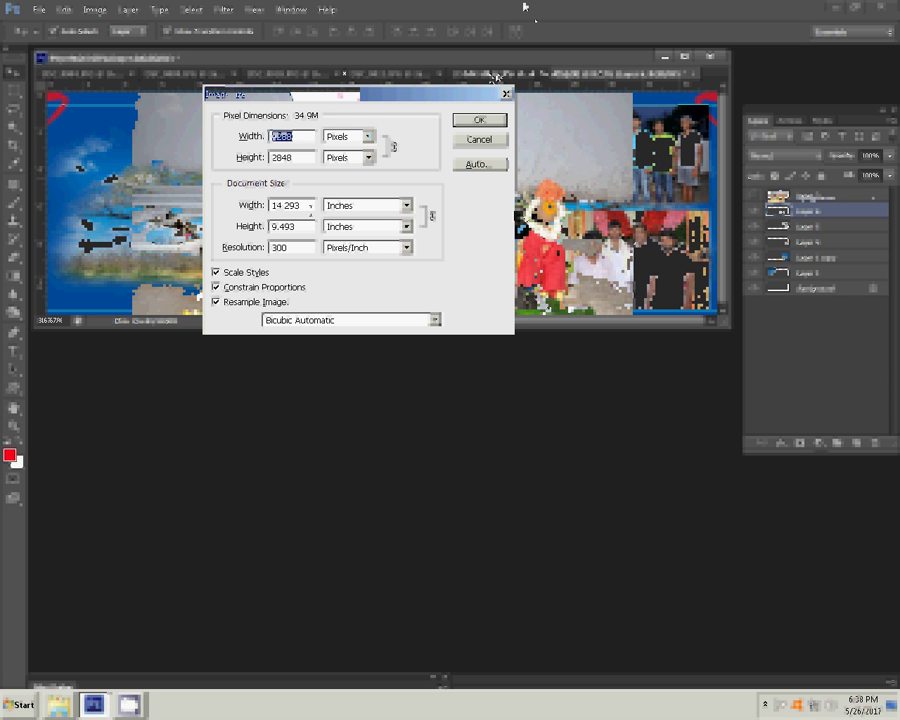
pyautogui.press('Tab')
pyautogui.press('Tab')
pyautogui.write('8')
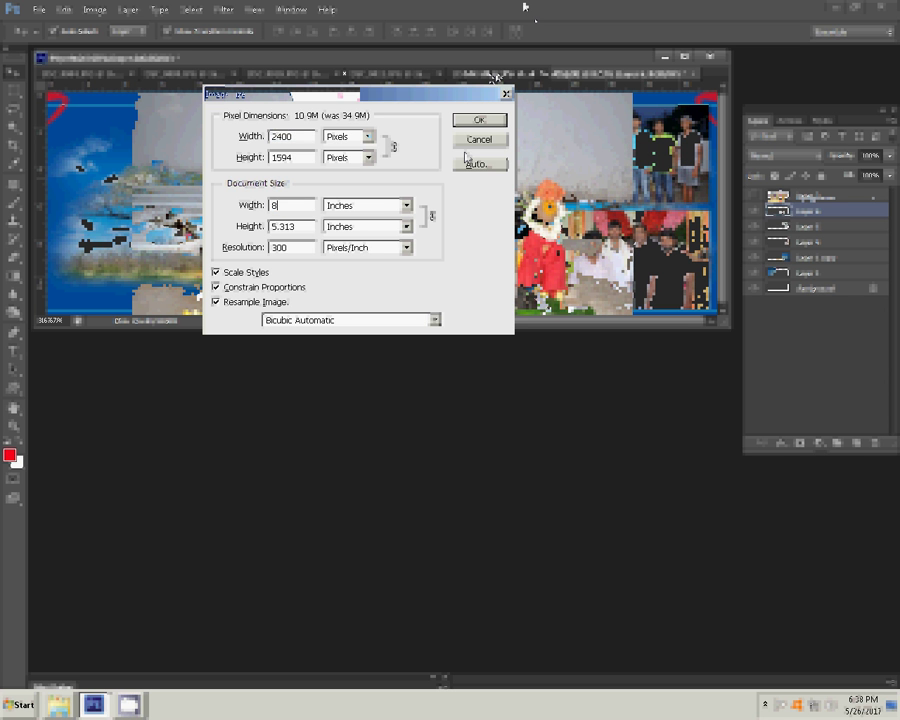
pyautogui.press('Return')
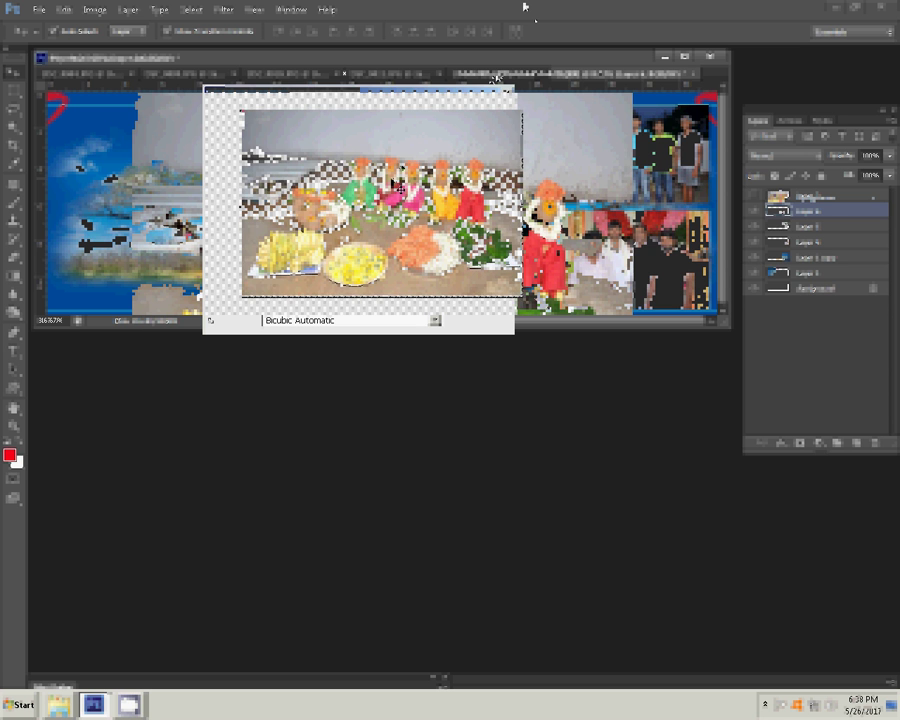
# Close the offerings photo without saving and resize the next group photo to 8 inches wide
pyautogui.click(579, 73)
pyautogui.press('n')
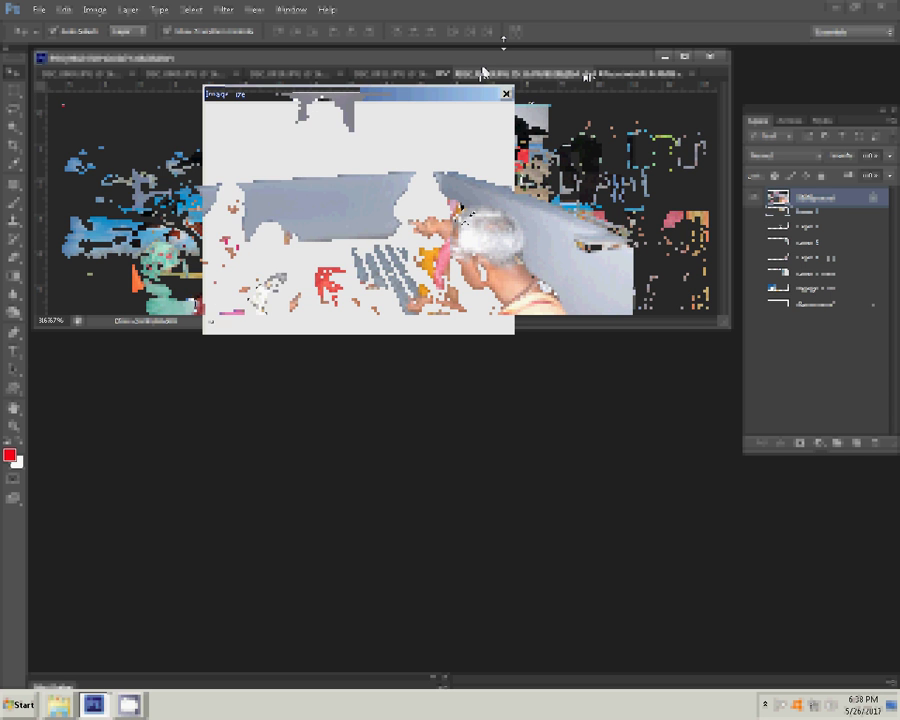
pyautogui.moveTo(303, 205); pyautogui.dragTo(230, 214)
pyautogui.write('8')
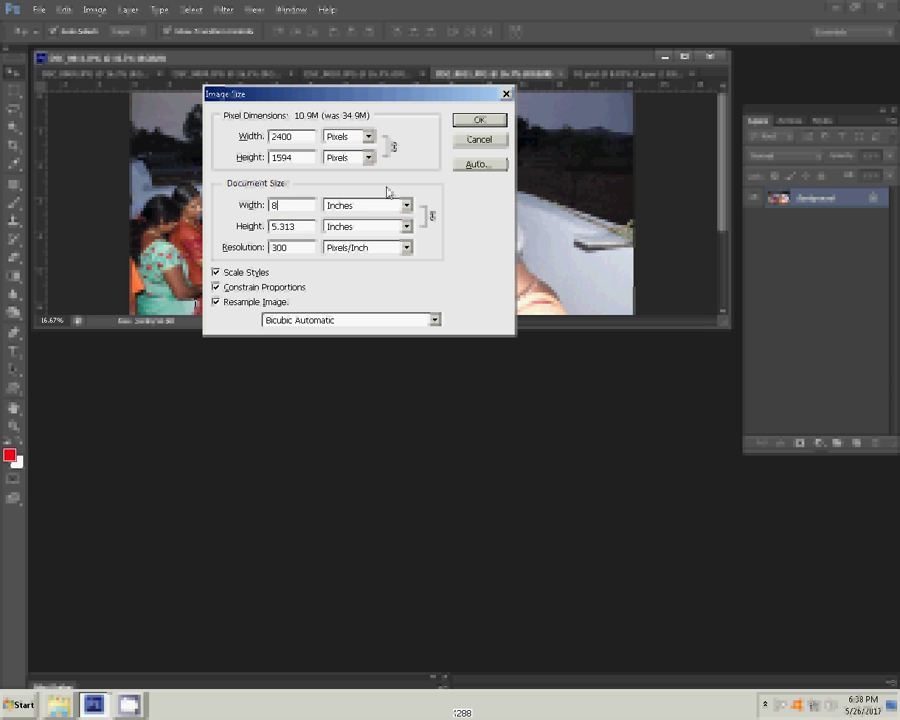
pyautogui.click(479, 119)
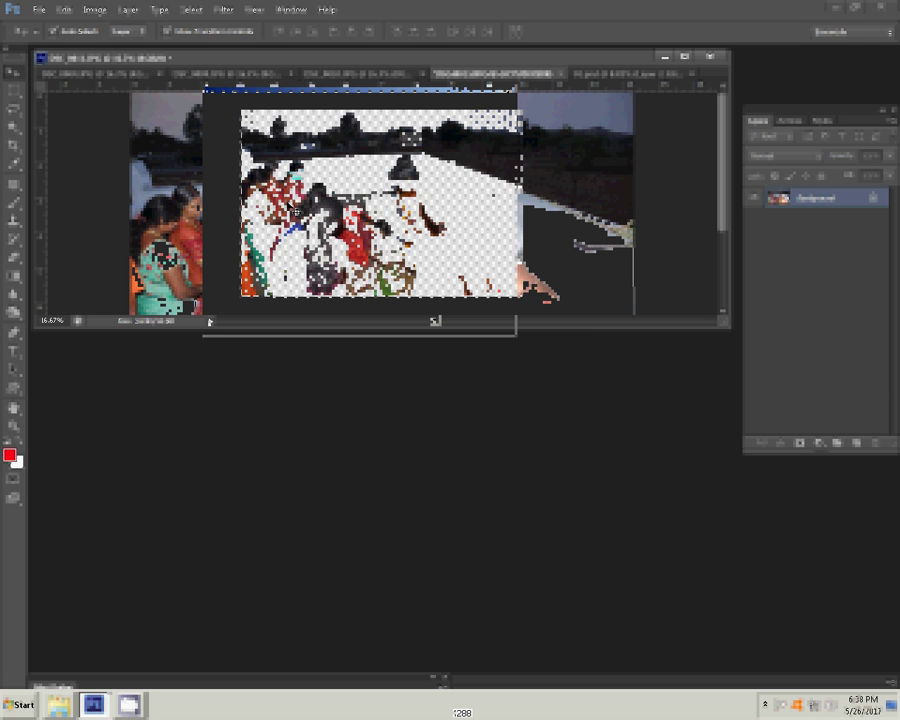
# Discard the emptied photo and position its layer in the collage's lower row, left of centre
pyautogui.press('Delete')
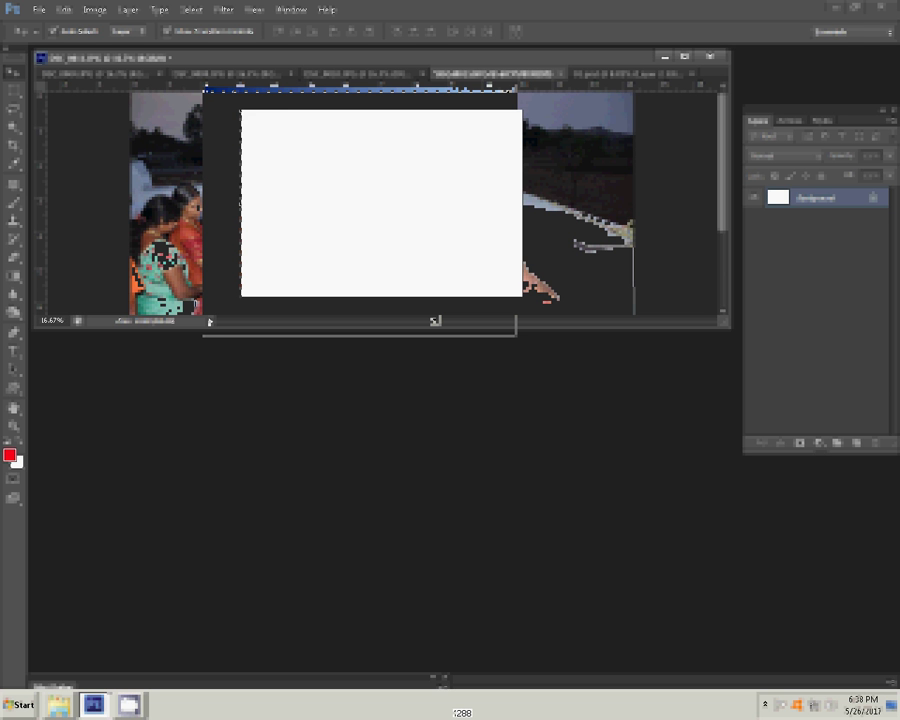
pyautogui.click(559, 76)
pyautogui.press('n')
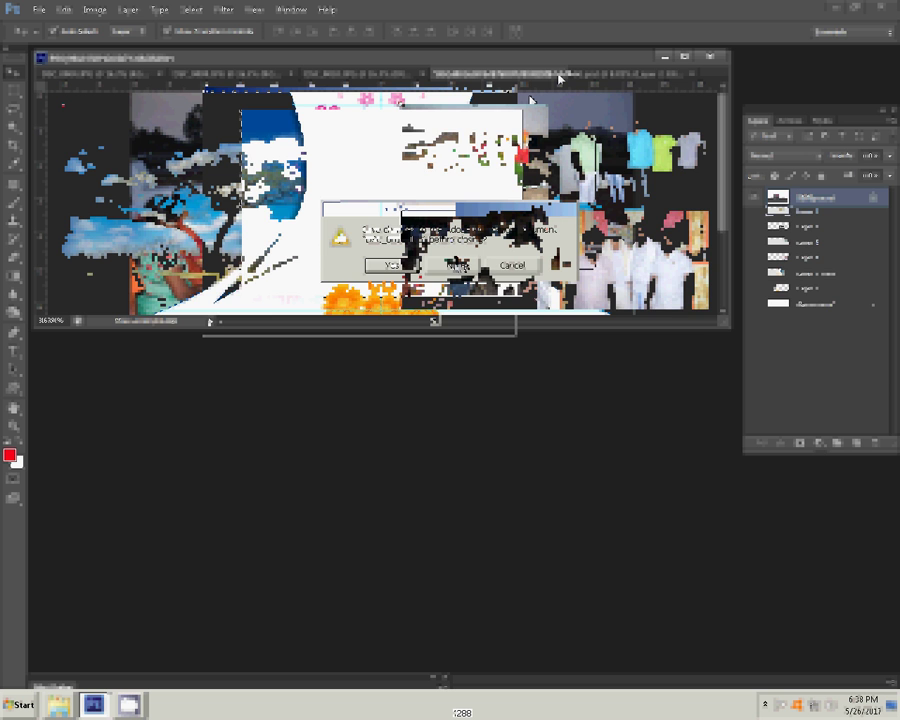
pyautogui.moveTo(190, 190); pyautogui.dragTo(272, 244)
# Resize the next photo, close it unsaved, and place it in the upper row left of centre
pyautogui.click(370, 74)
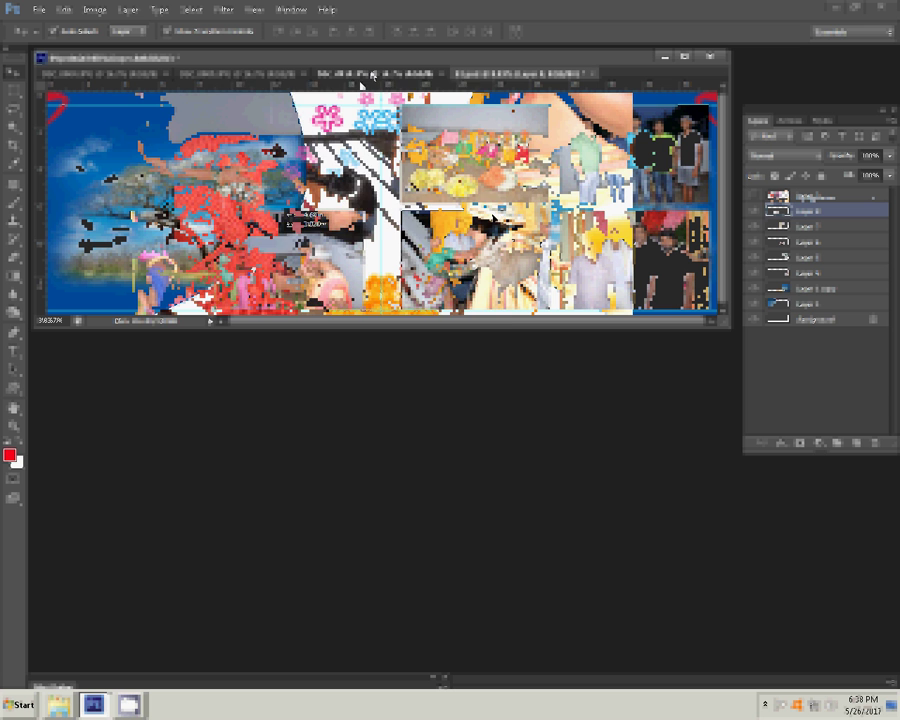
pyautogui.hotkey('ctrl', 'alt', 'i')
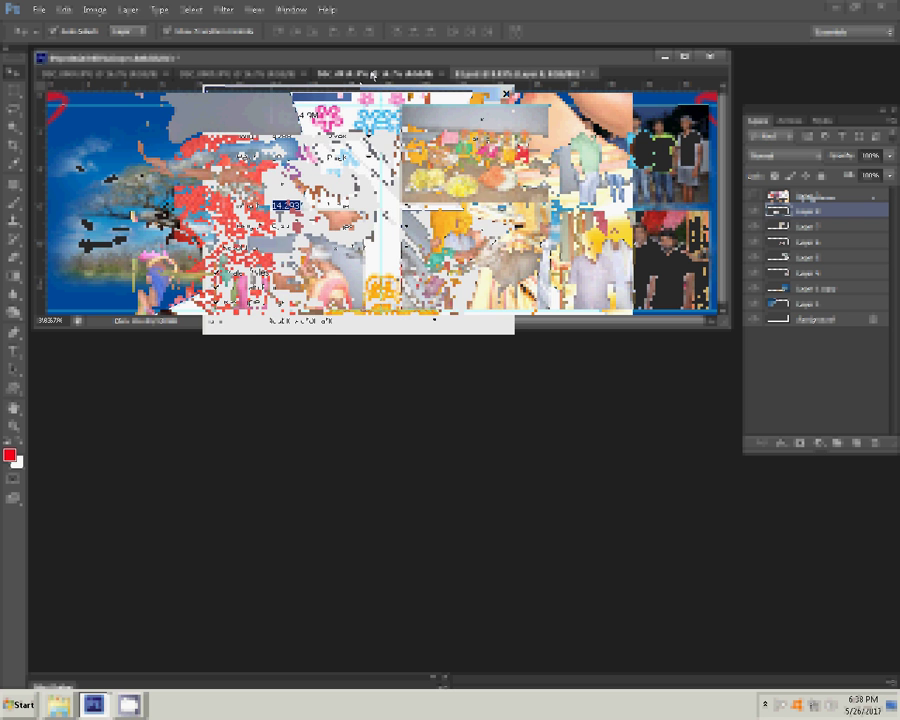
pyautogui.click(481, 119)
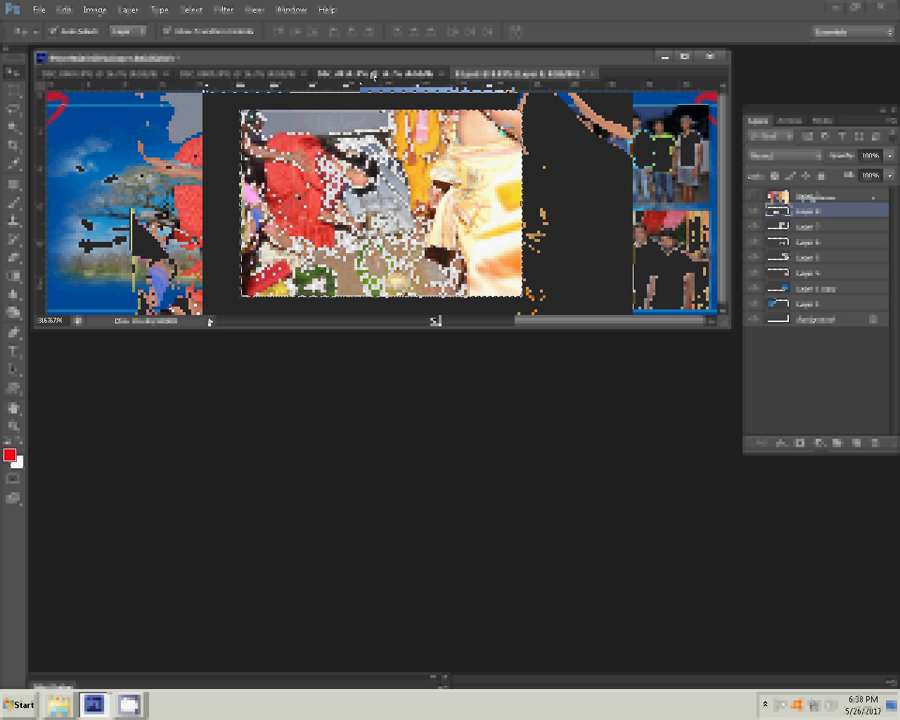
pyautogui.click(373, 76)
pyautogui.click(449, 73)
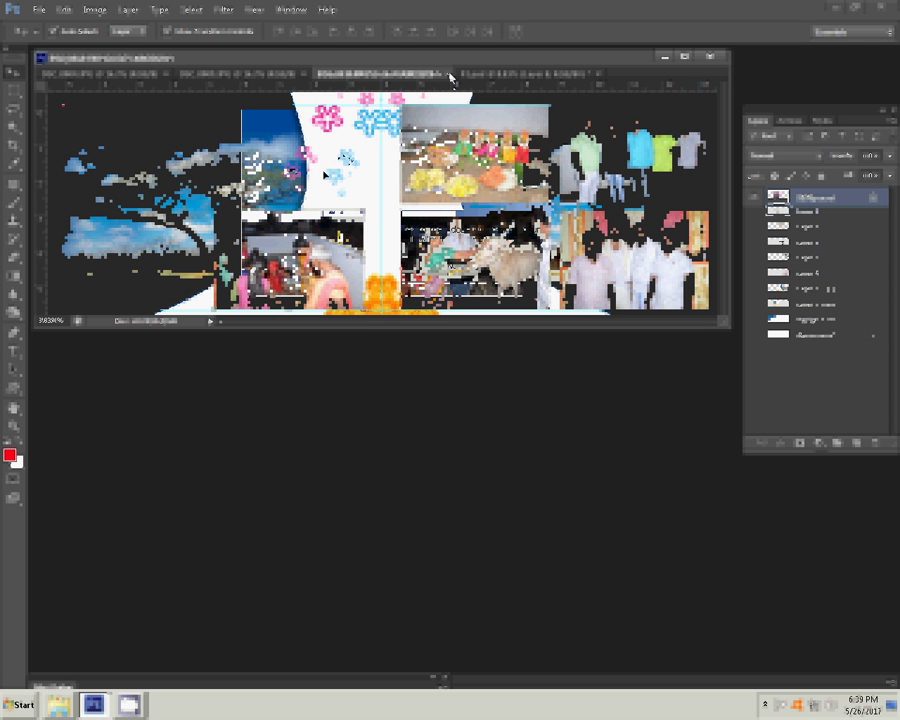
pyautogui.moveTo(449, 77); pyautogui.dragTo(295, 115)
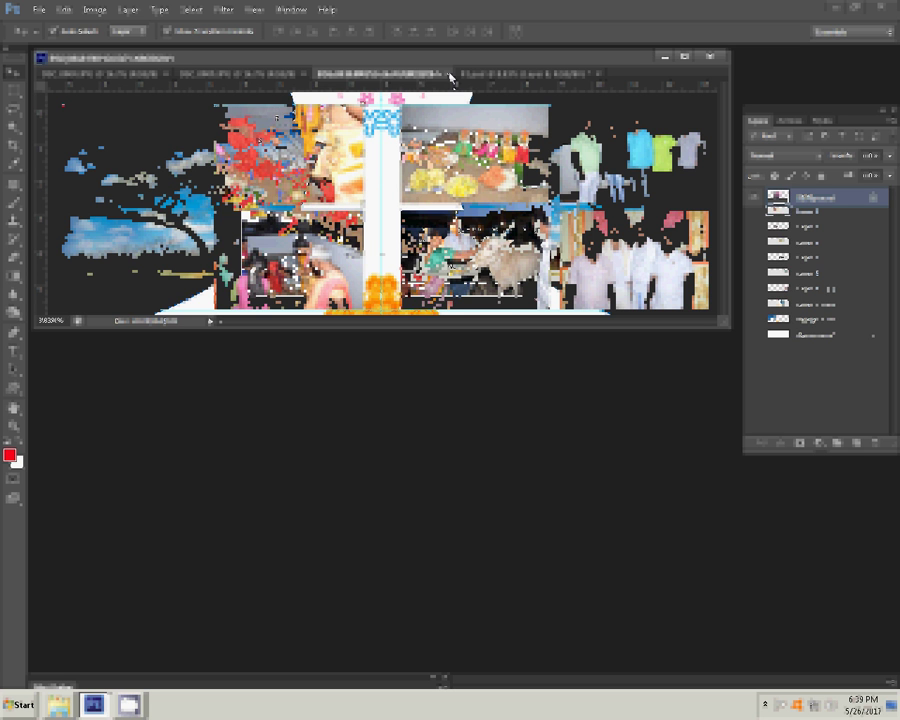
# Resize the pink-saris photo to 8 inches wide and close it without saving
pyautogui.hotkey('ctrl', 'alt', 'i')
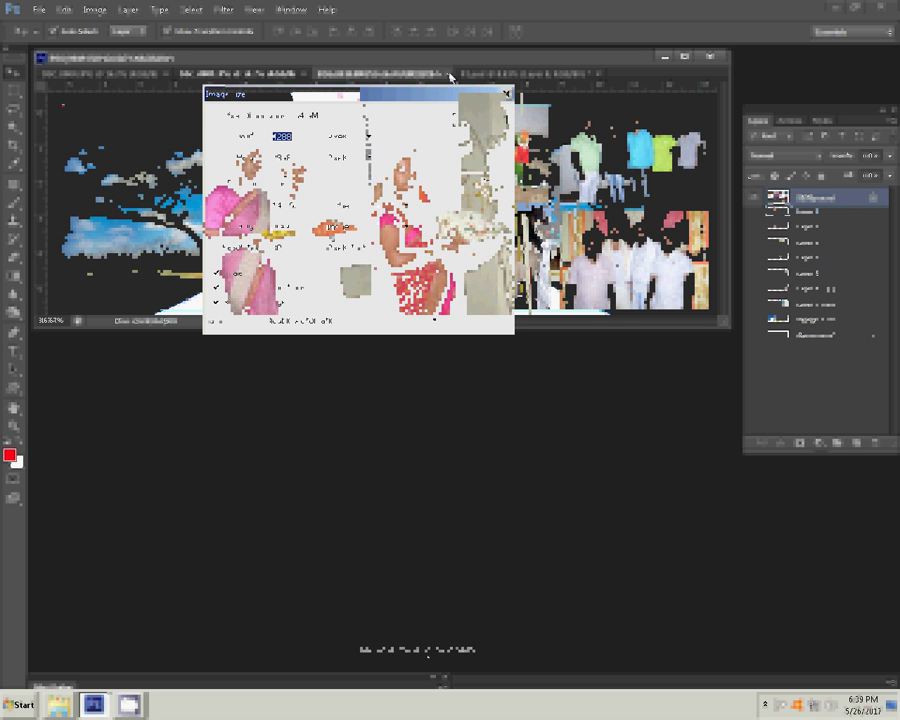
pyautogui.doubleClick(300, 205)
pyautogui.write('10')
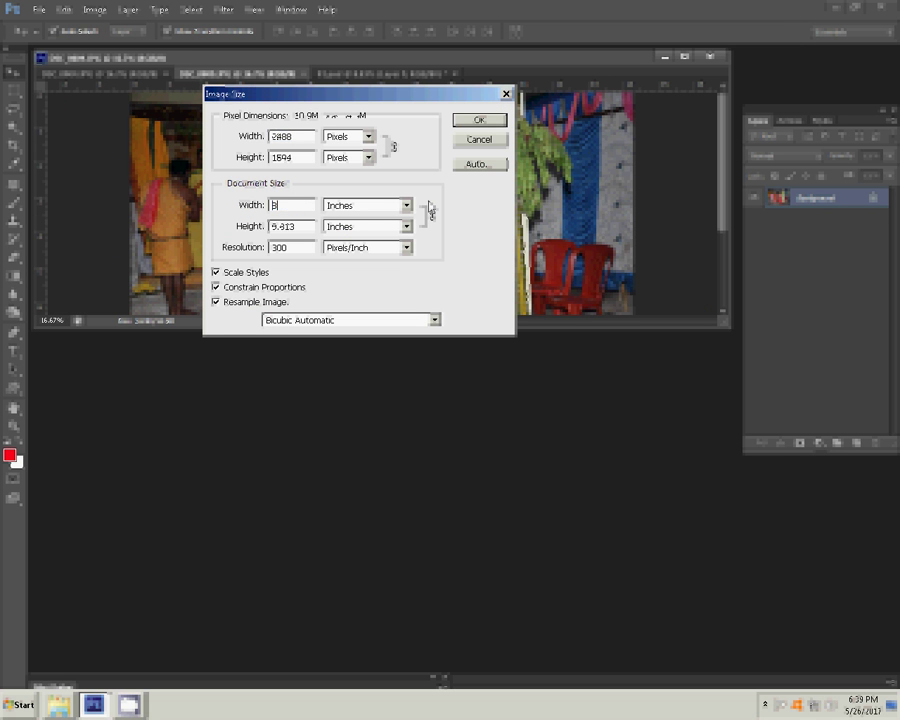
pyautogui.press('BackSpace')
pyautogui.press('BackSpace')
pyautogui.write('8')
pyautogui.click(498, 121)
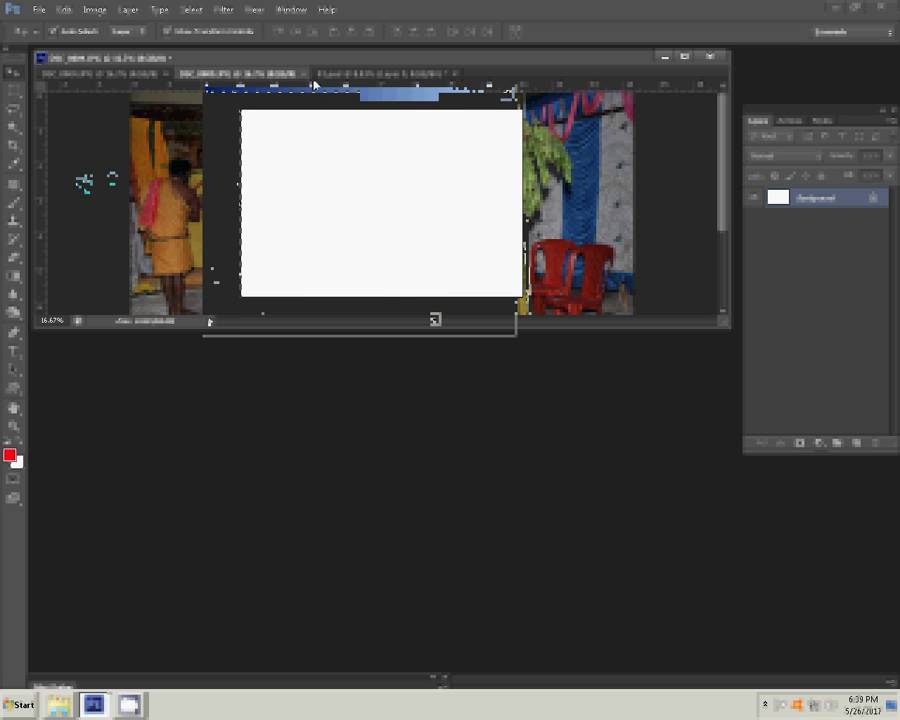
pyautogui.hotkey('ctrl', 'w')
pyautogui.click(450, 265)
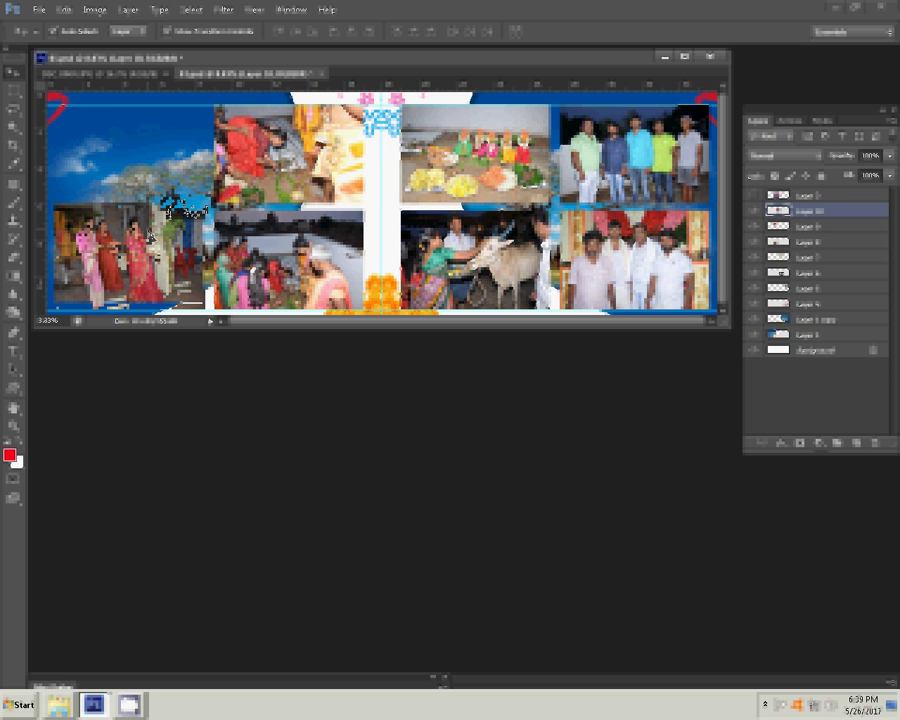
# Resize the last photo to 8 inches wide, close it unsaved, and unhide the top layer
pyautogui.click(95, 75)
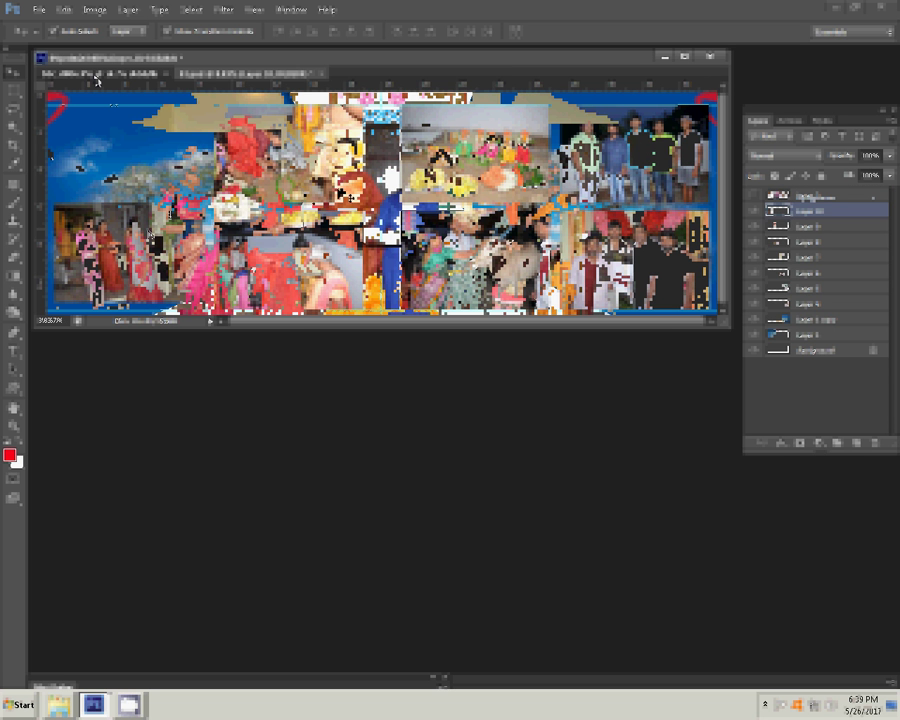
pyautogui.hotkey('ctrl', 'alt', 'i')
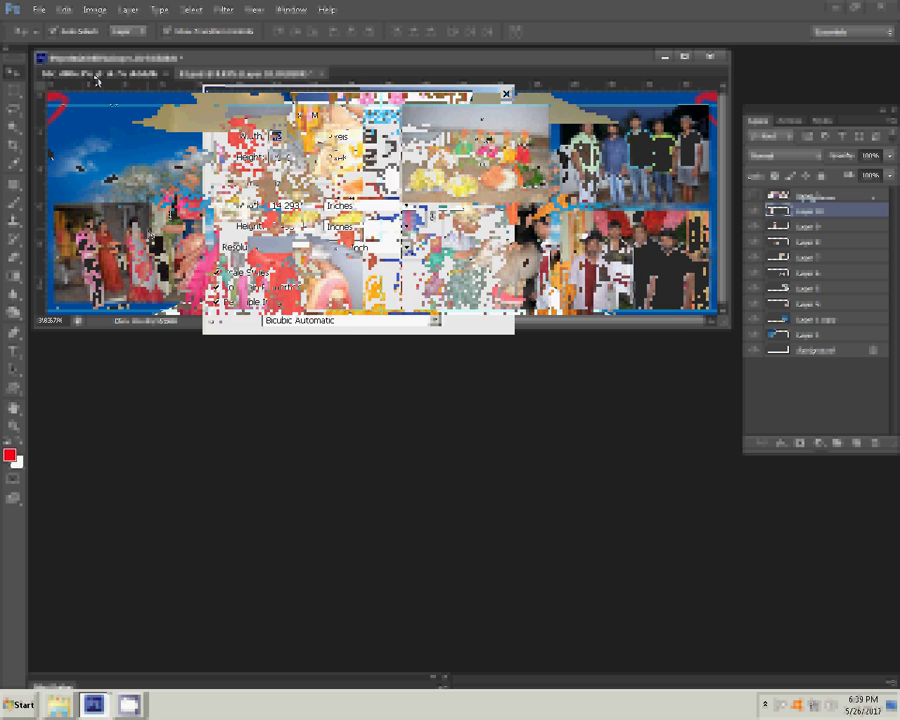
pyautogui.write('8')
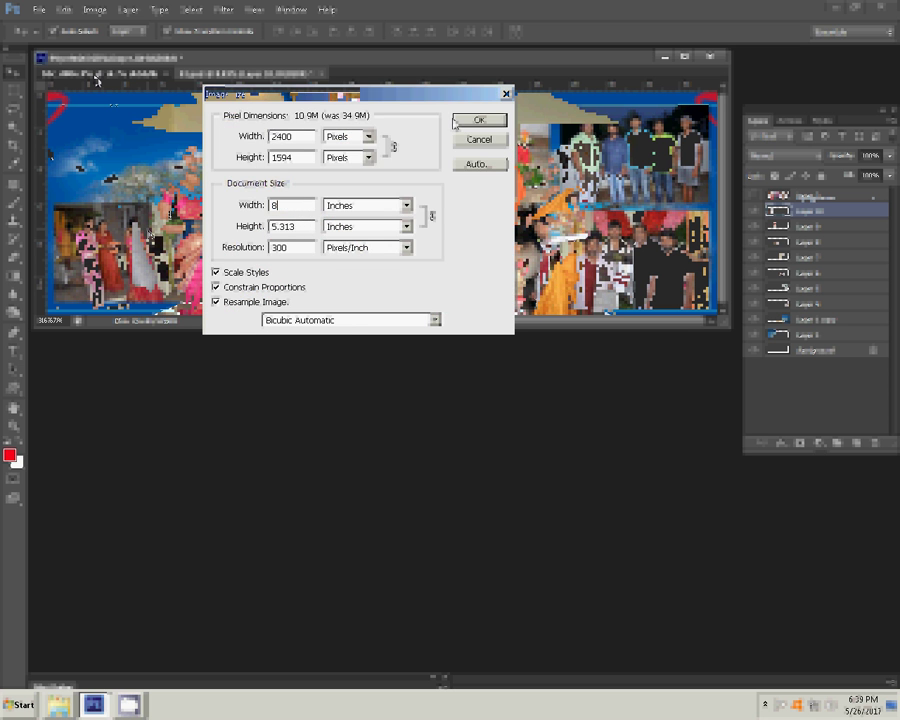
pyautogui.click(478, 120)
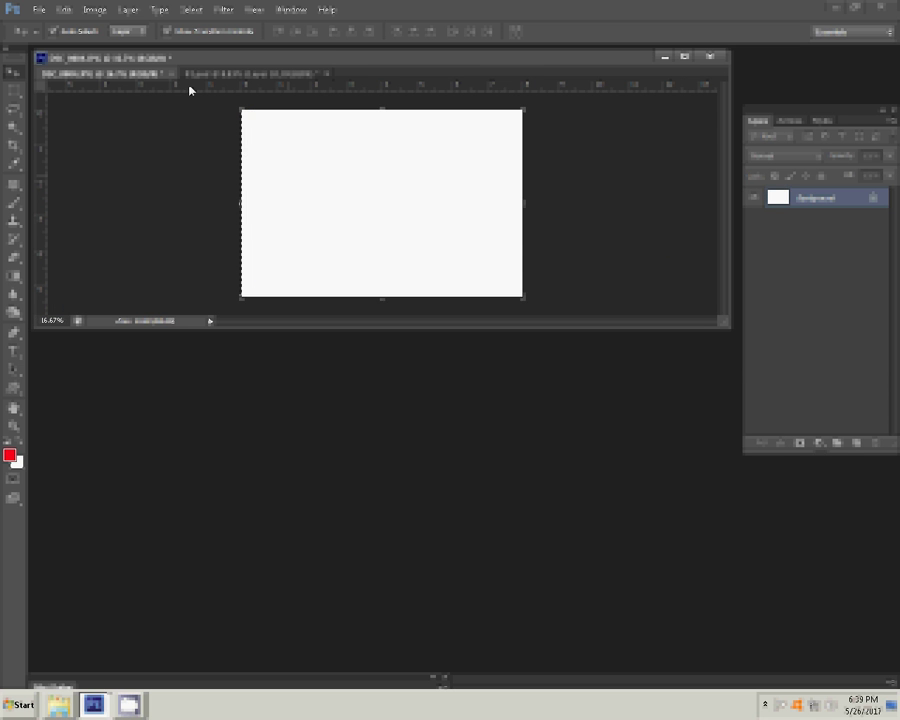
pyautogui.click(176, 74)
pyautogui.press('n')
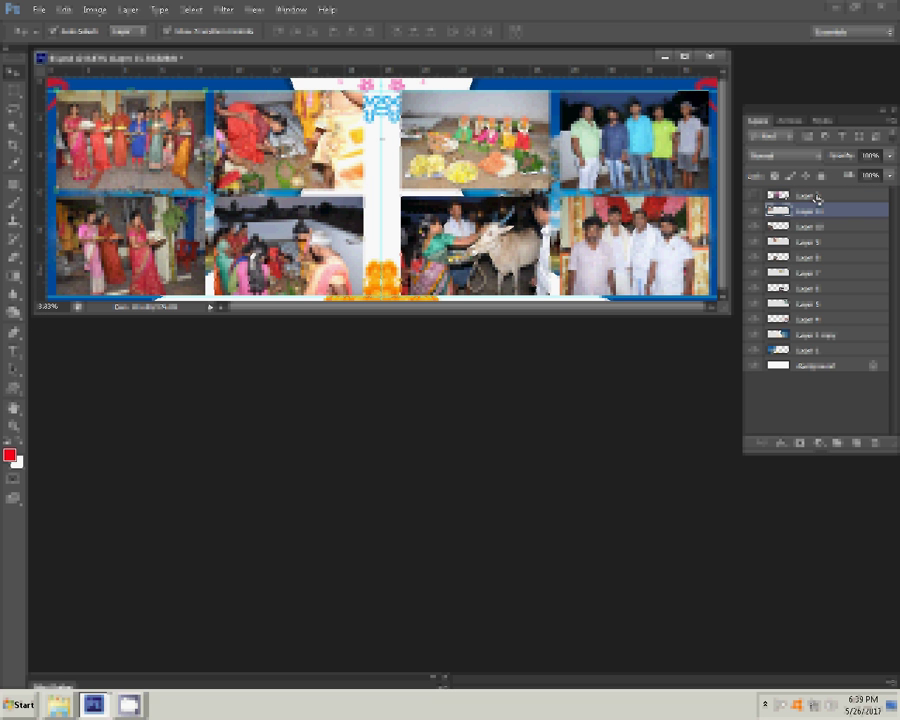
pyautogui.click(755, 201)
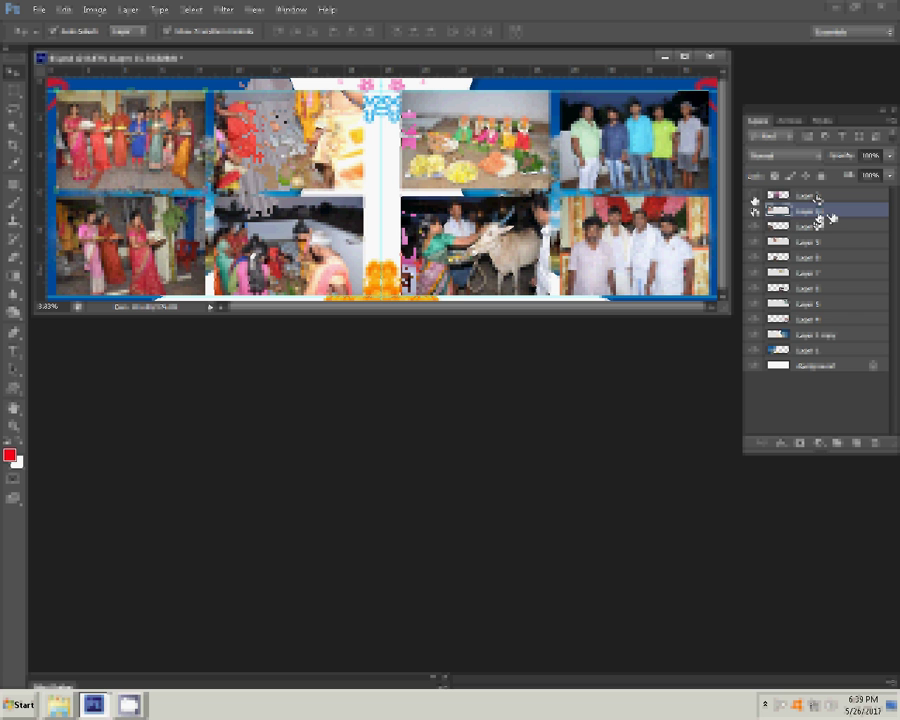
# Add a 22 px red stroke (R 214) to the top-left saris photo's layer
pyautogui.click(781, 444)
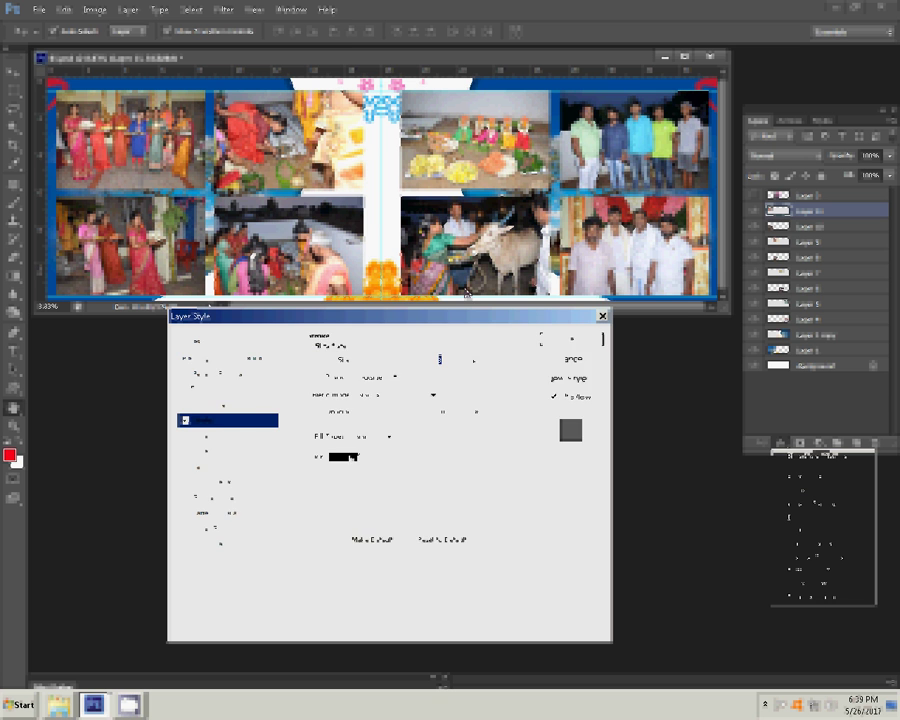
pyautogui.click(348, 459)
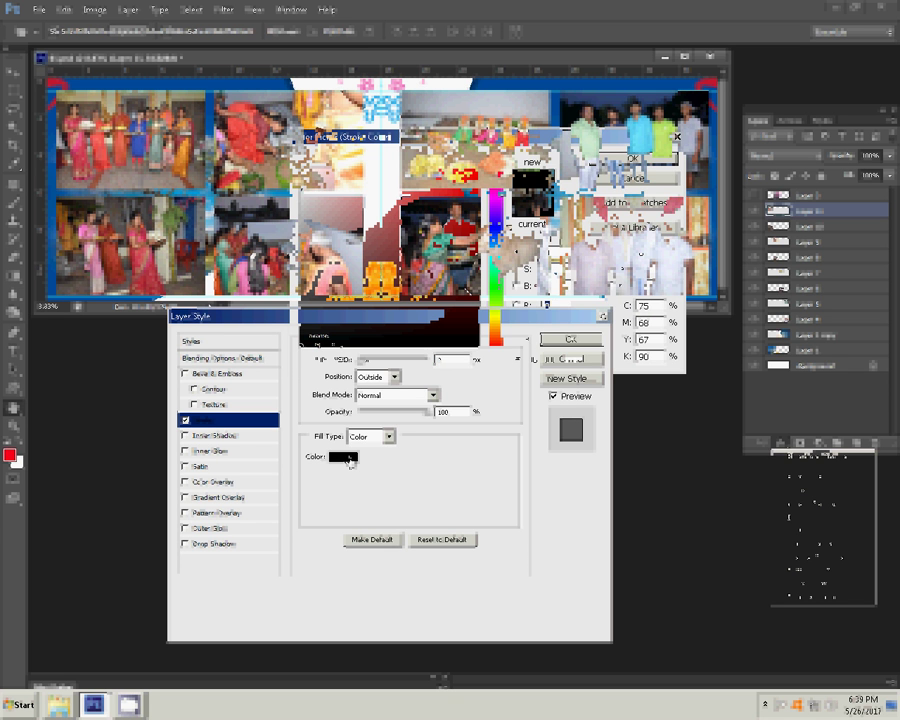
pyautogui.write('214')
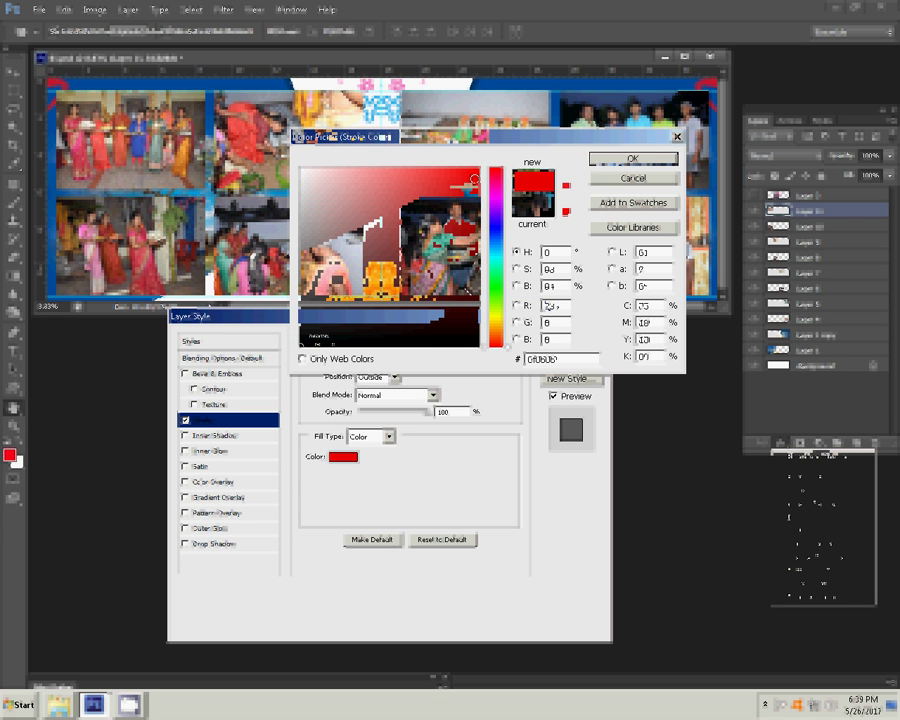
pyautogui.press('Return')
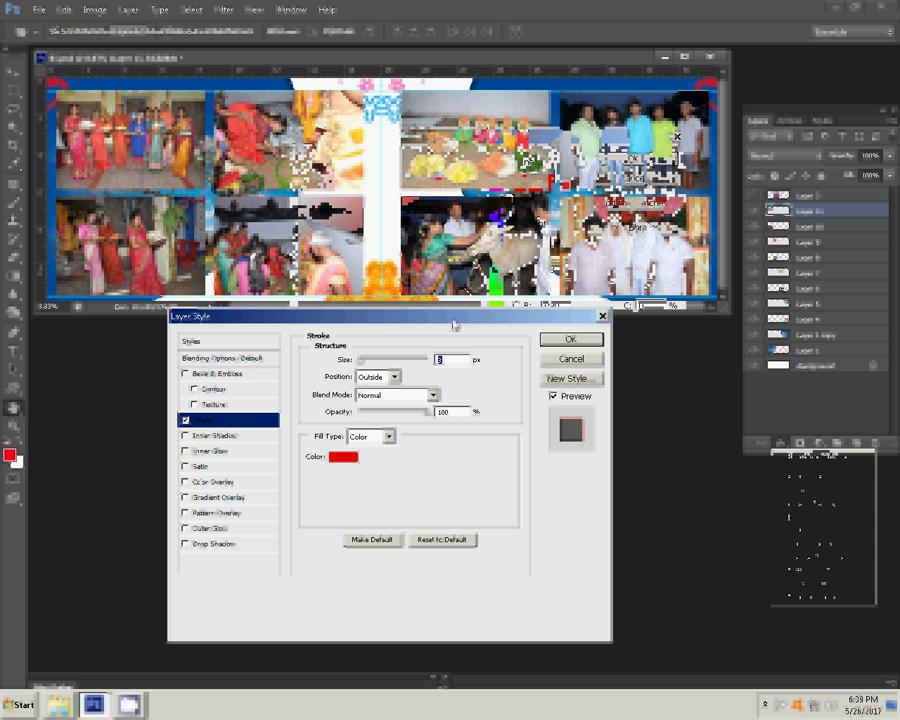
pyautogui.write('22')
pyautogui.click(568, 339)
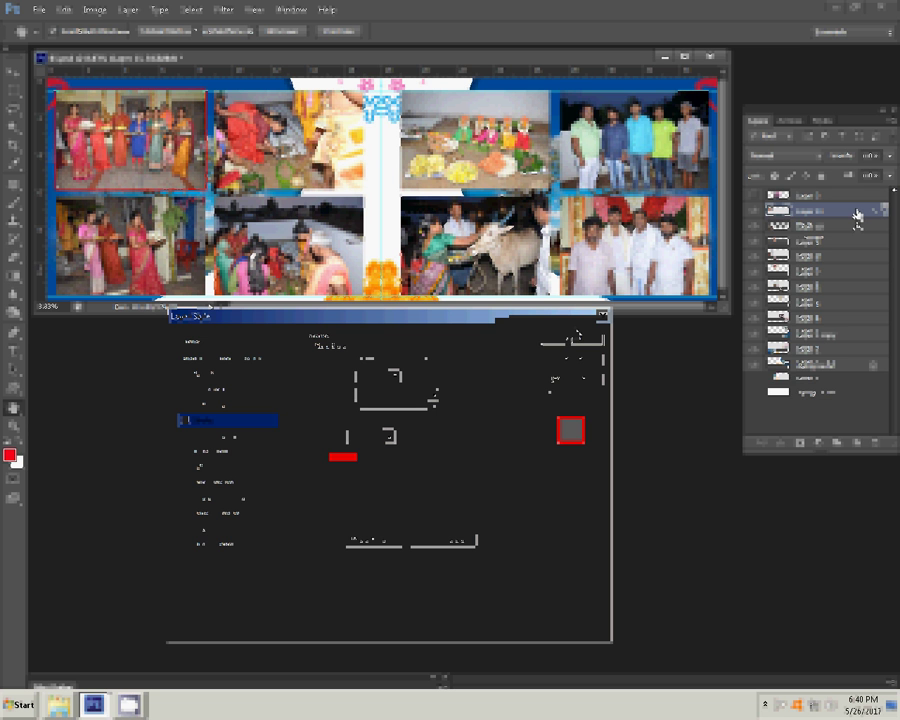
# Copy Layer 11's red stroke style and paste it onto Layer 10
pyautogui.rightClick(857, 214)
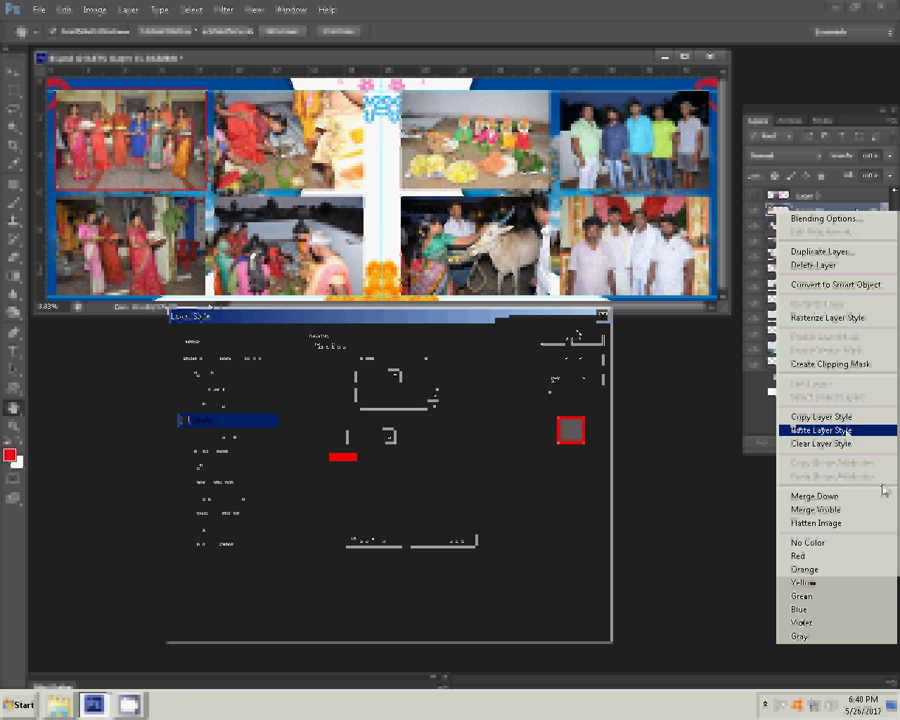
pyautogui.click(833, 417)
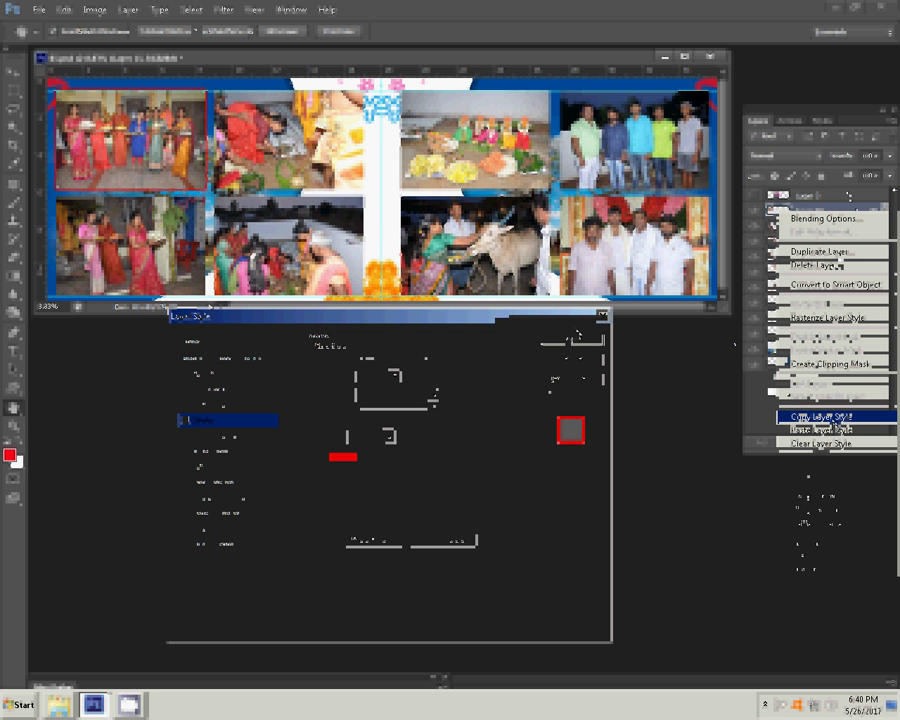
pyautogui.click(880, 257)
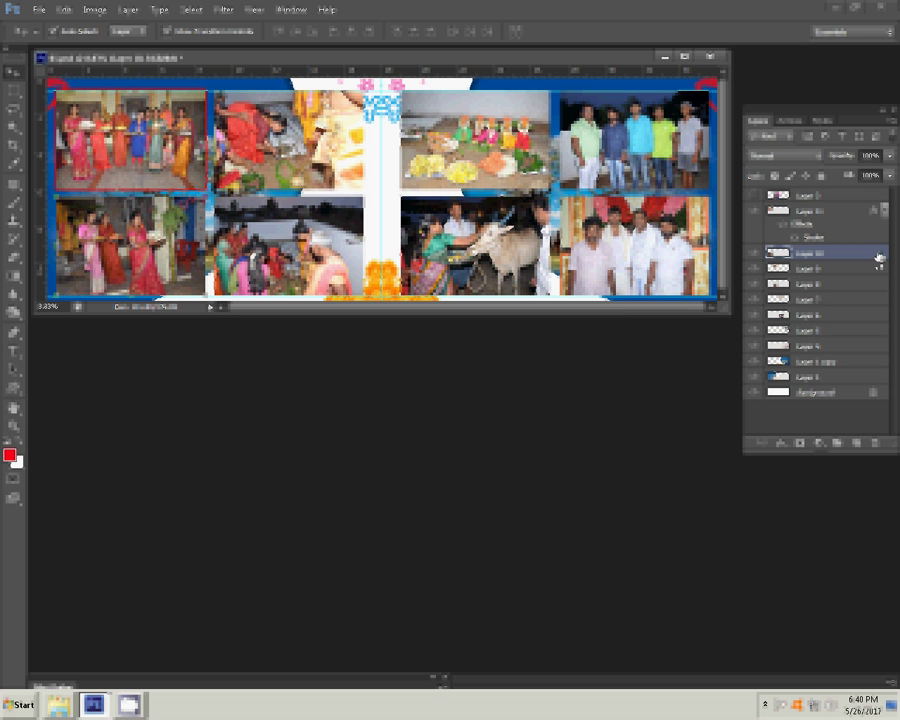
pyautogui.click(128, 9)
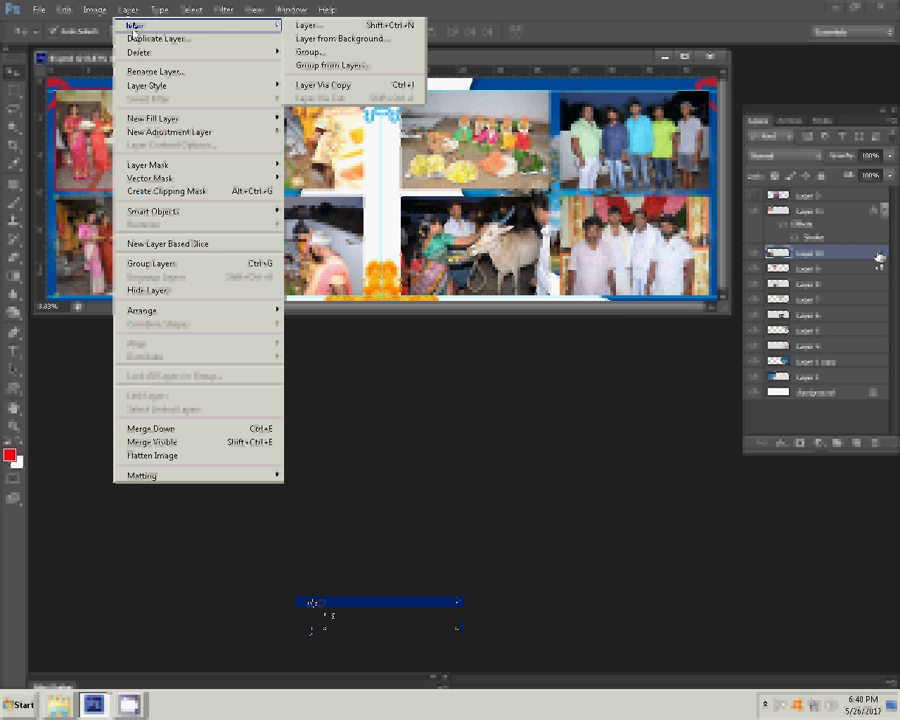
pyautogui.moveTo(160, 85)
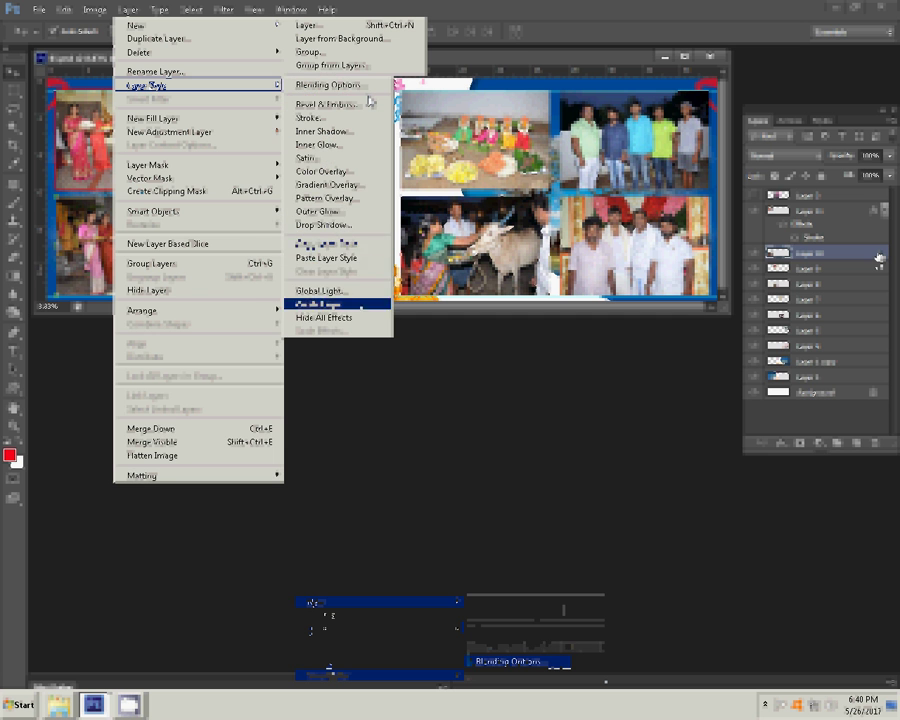
pyautogui.click(337, 262)
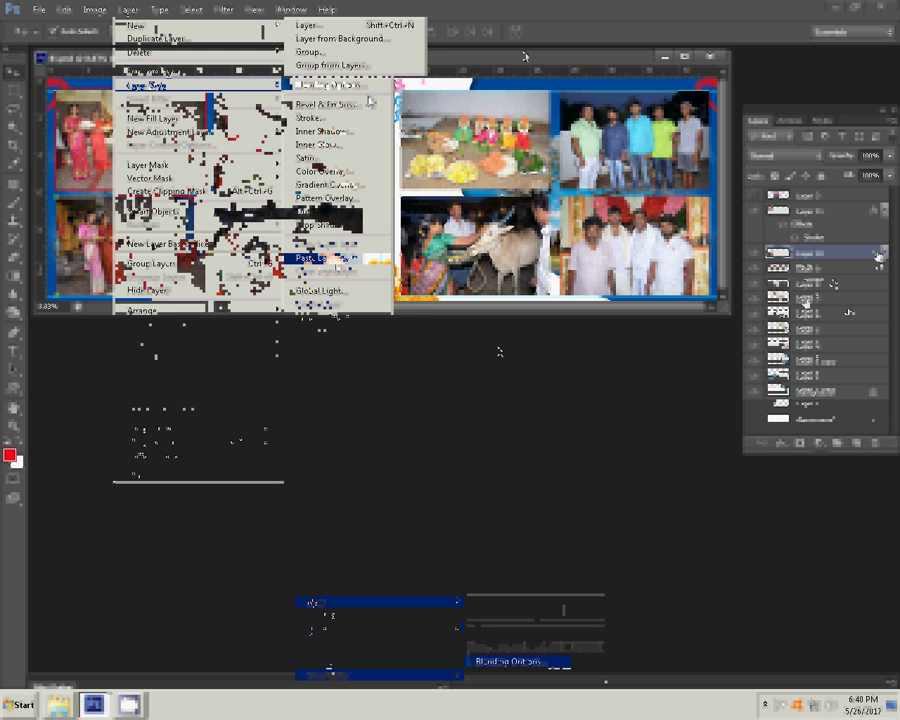
# Paste the red stroke style onto the remaining photo layers
pyautogui.rightClick(870, 296)
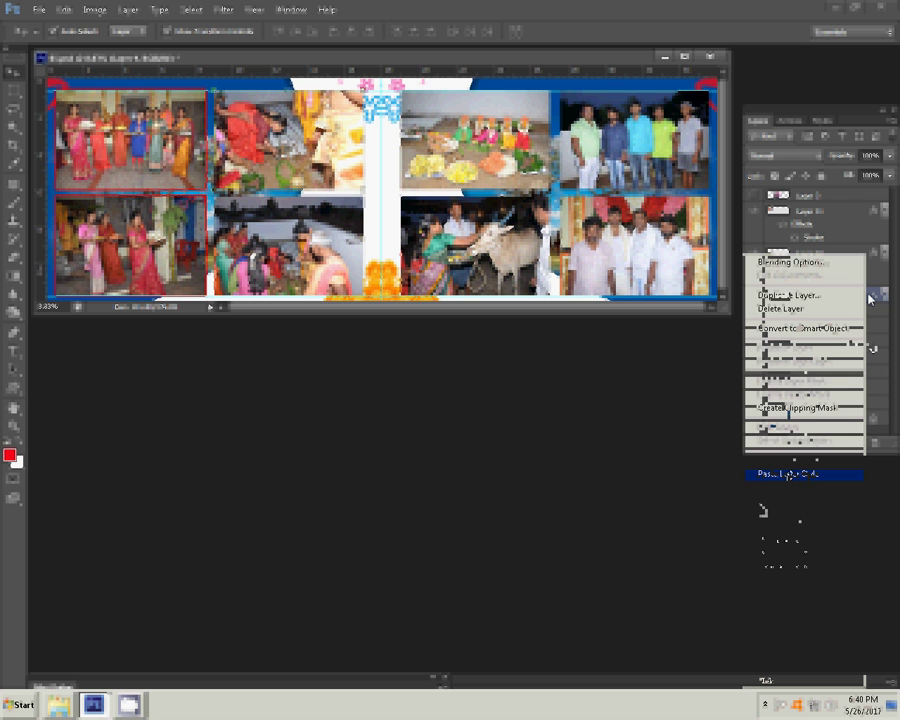
pyautogui.press('Return')
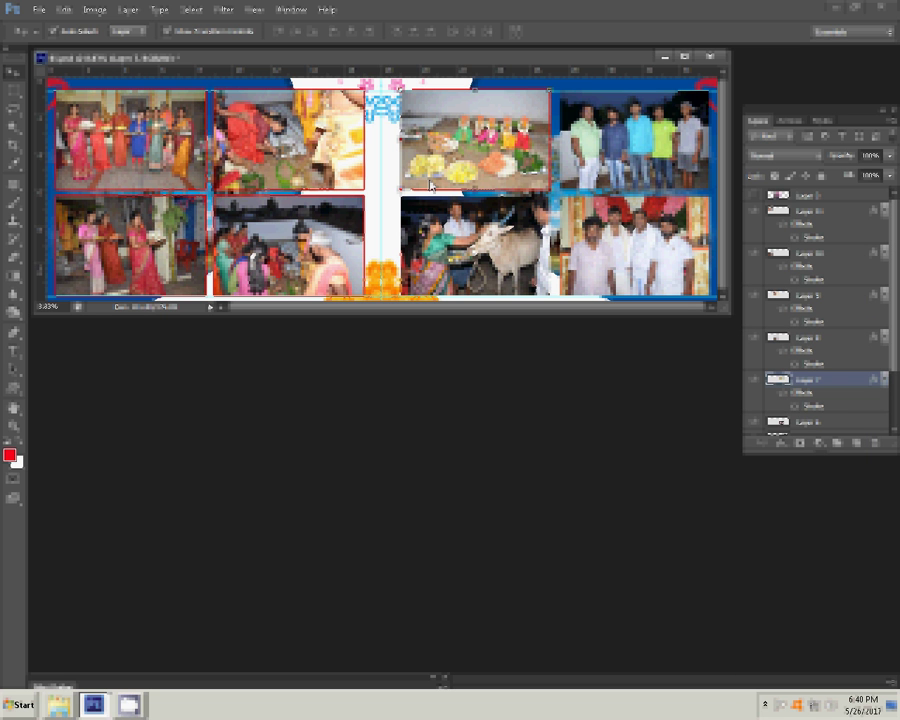
pyautogui.rightClick(861, 428)
pyautogui.click(785, 475)
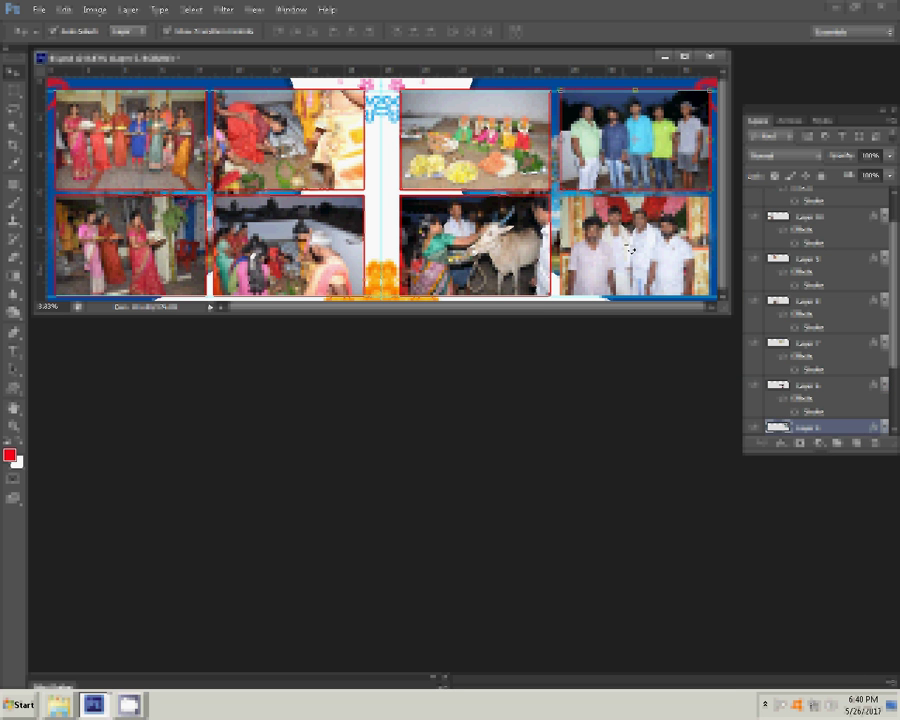
pyautogui.rightClick(873, 432)
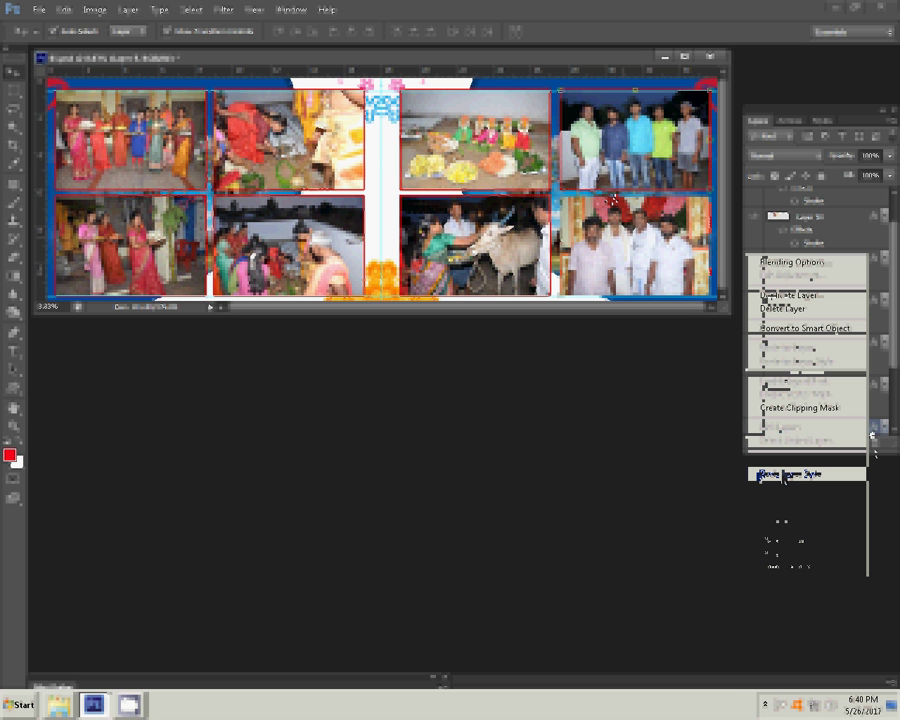
pyautogui.click(37, 10)
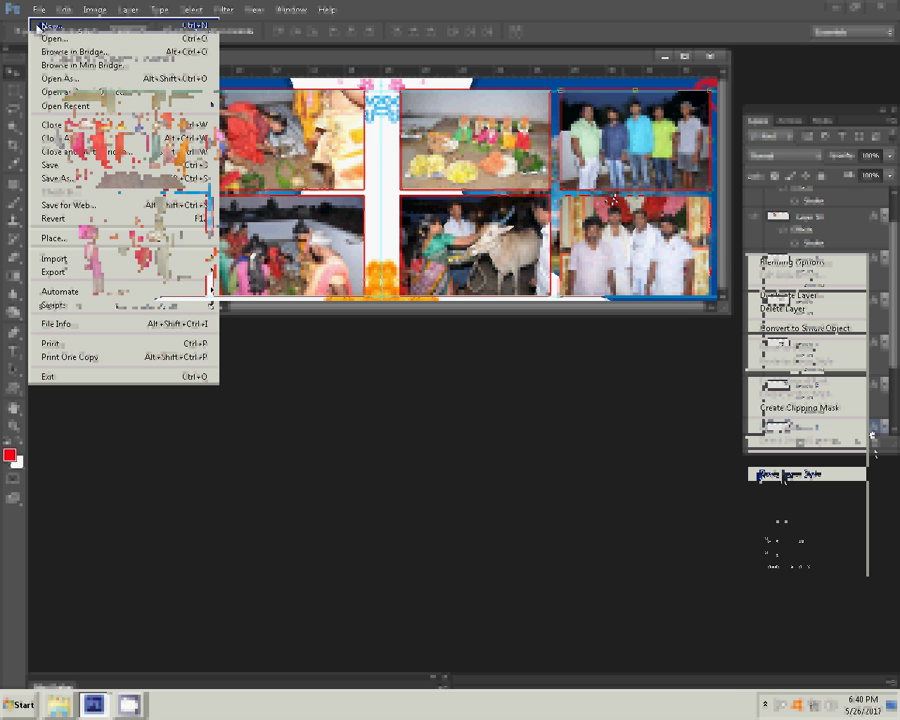
# Save the collage as Photoshop file '02' in the Local Disk (G:) folder holding file 01
pyautogui.click(63, 180)
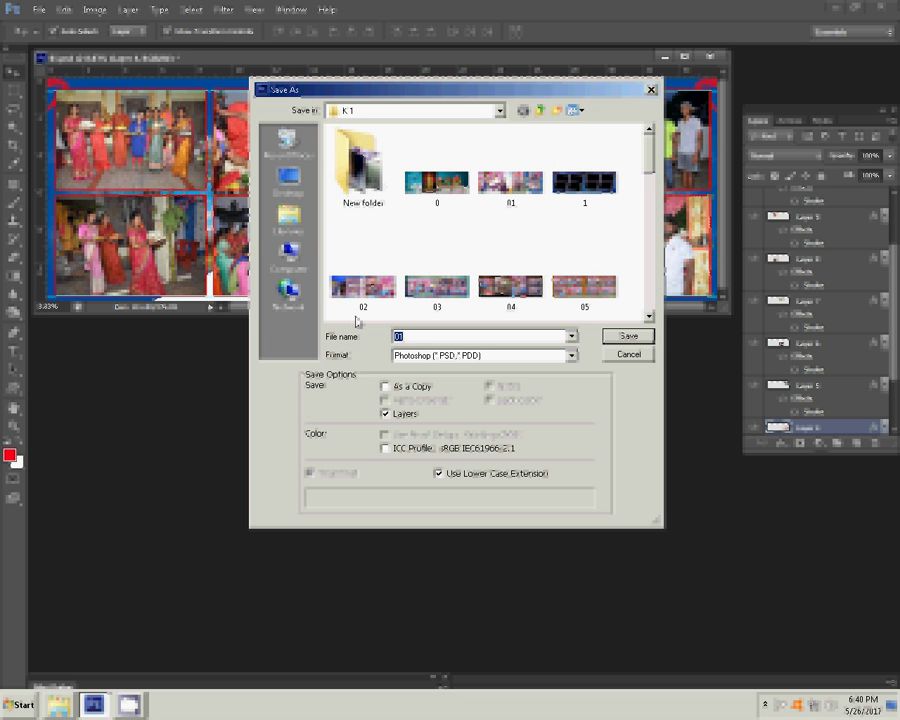
pyautogui.click(290, 262)
pyautogui.click(362, 180)
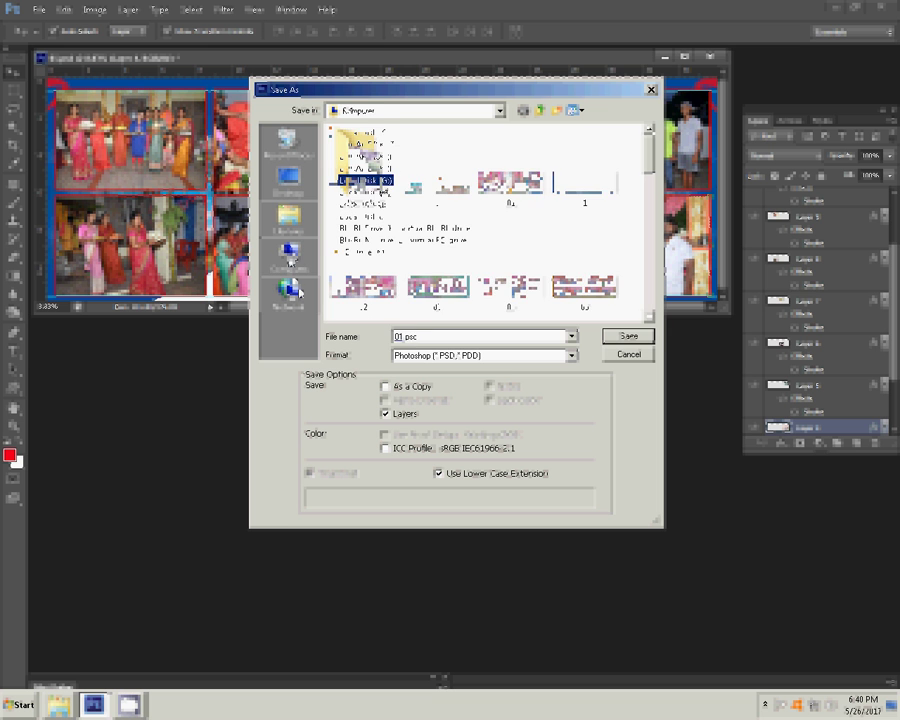
pyautogui.click(630, 336)
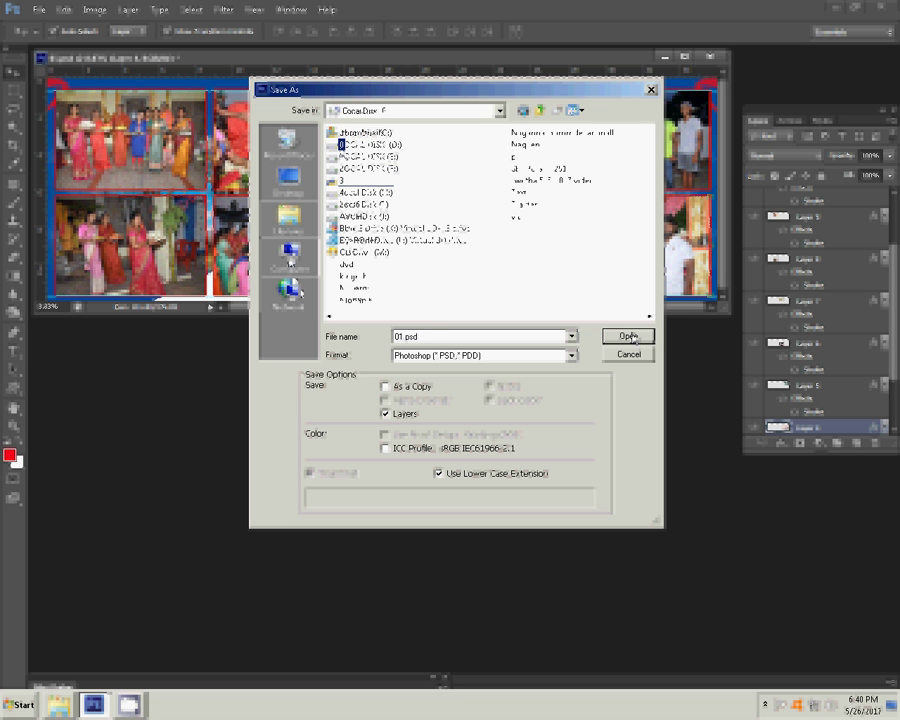
pyautogui.doubleClick(355, 300)
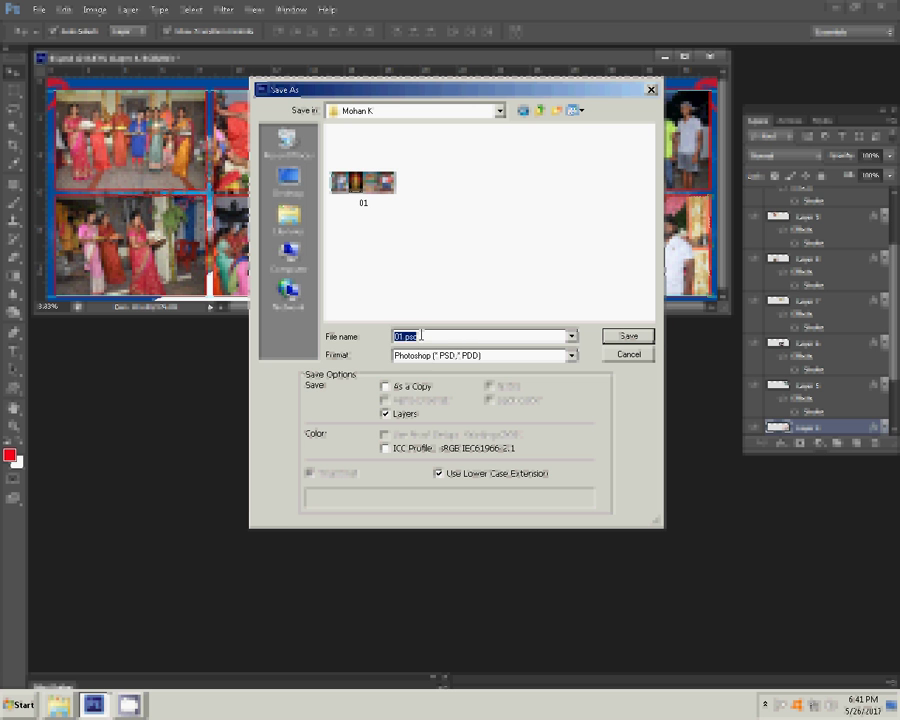
pyautogui.write('02')
pyautogui.click(606, 341)
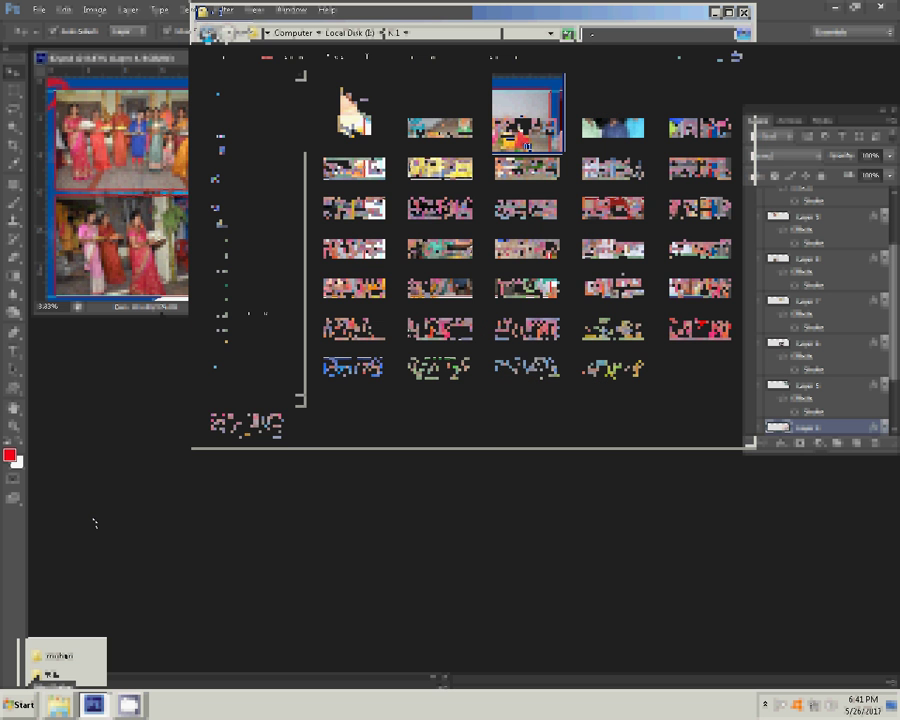
# Open the 297-item DSC photo folder on LOCAL DISK (D:) and scroll through its thumbnails
pyautogui.click(42, 656)
pyautogui.moveTo(465, 181); pyautogui.dragTo(354, 268)
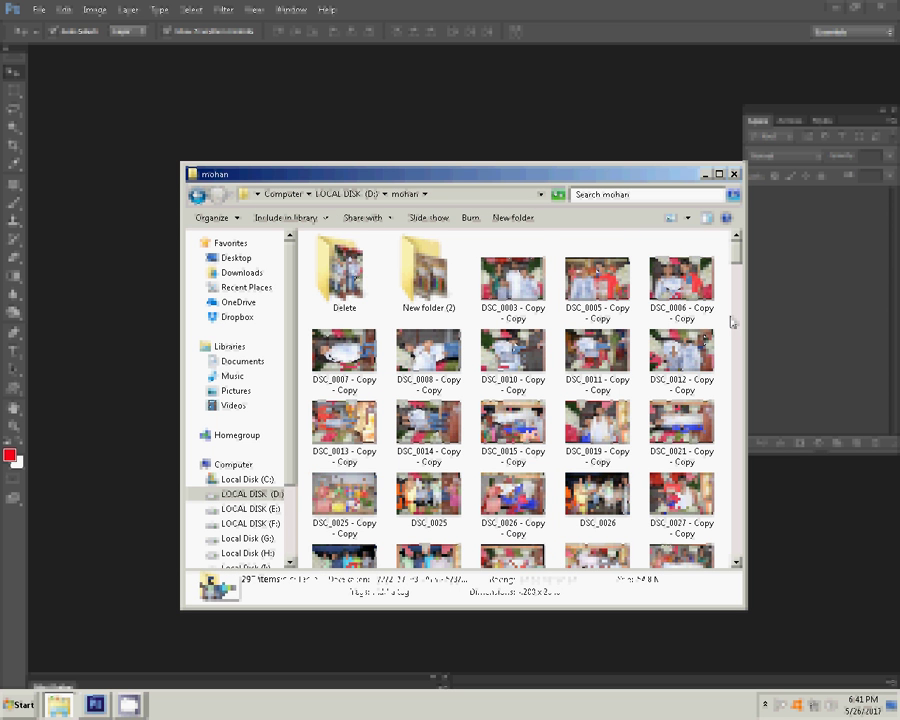
pyautogui.scroll(-3, 740, 290)
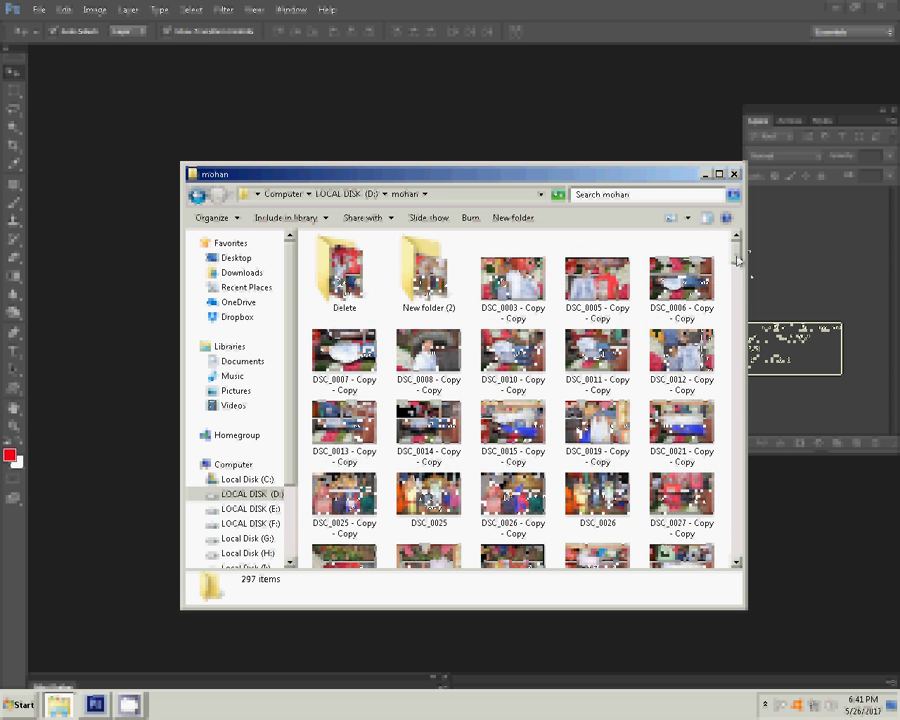
pyautogui.scroll(-1, 738, 263)
pyautogui.moveTo(738, 263); pyautogui.dragTo(738, 273)
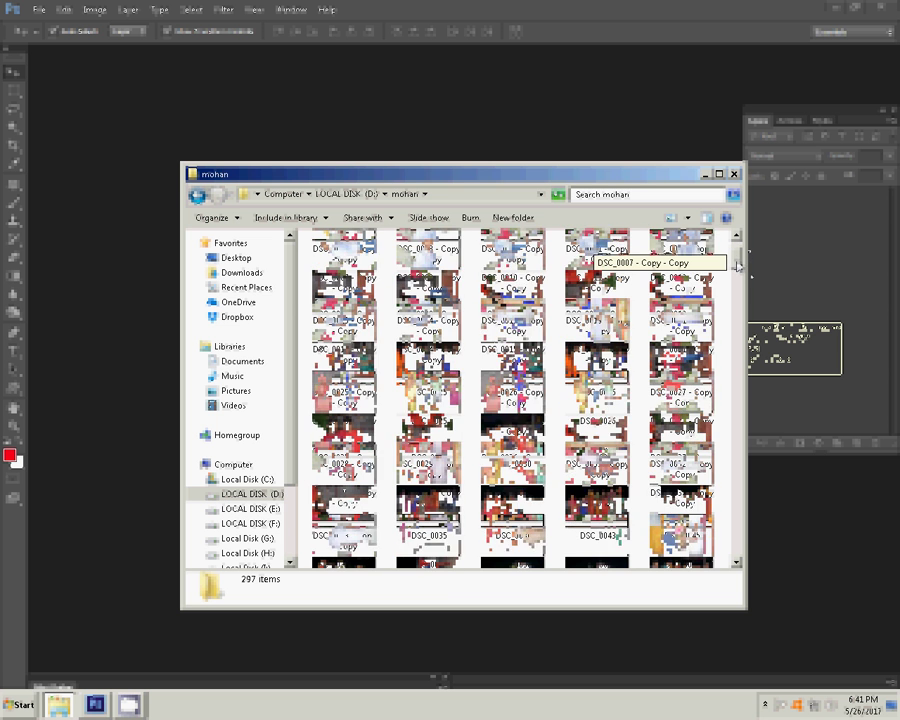